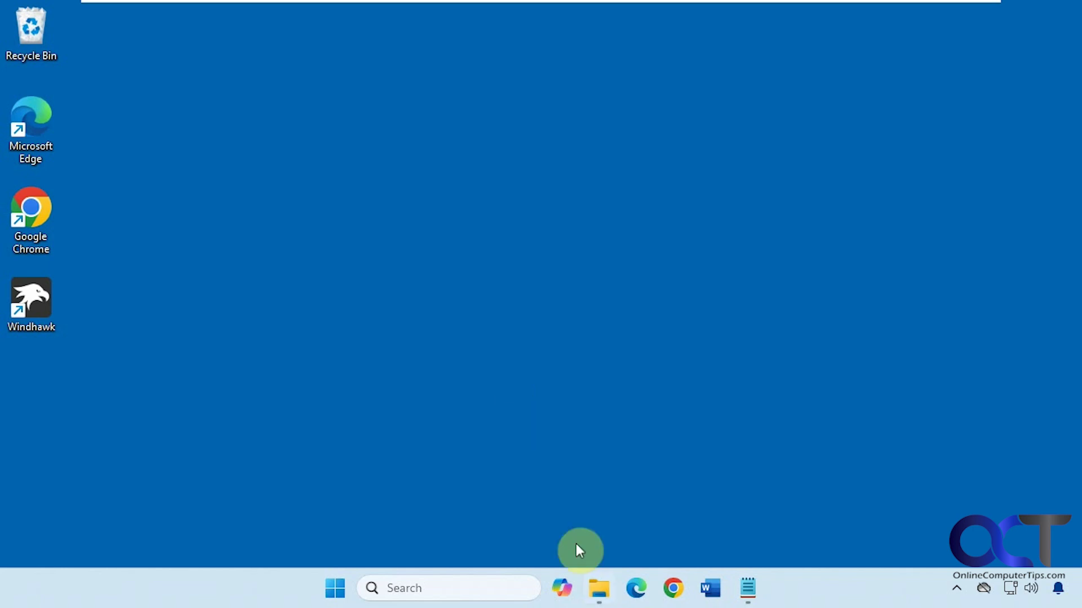
Step: Show the Music folder containing Song.mp3 in File Explorer, then minimize that window
{"action": "left_click", "coordinate": [599, 588]}
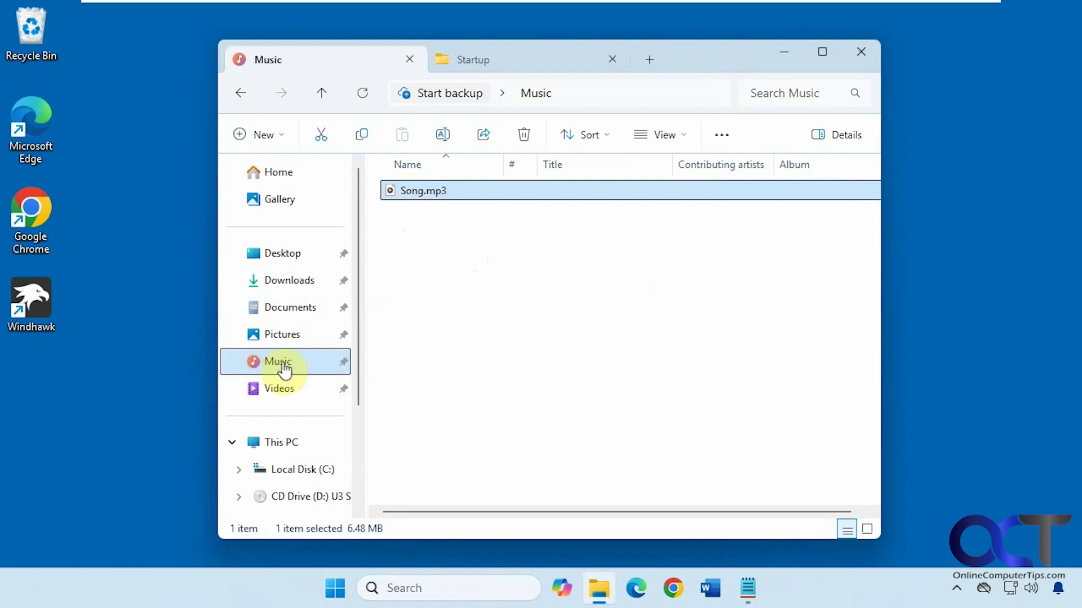
{"action": "left_click", "coordinate": [784, 55]}
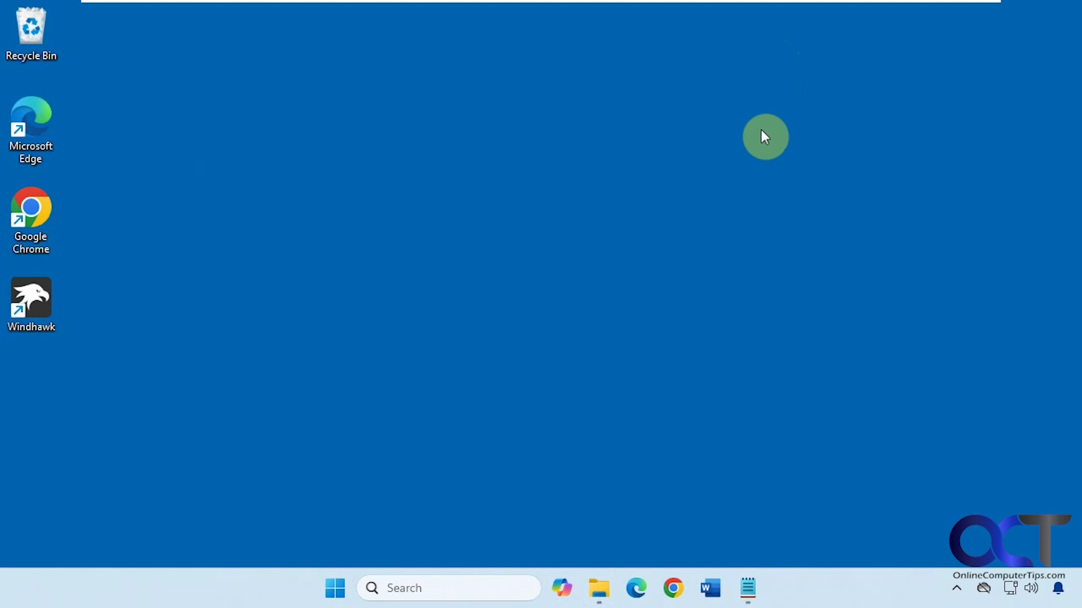
Step: In Notepad, highlight the wmplayer.exe and Song.mp3 paths on line 1, then select the whole command
{"action": "left_click", "coordinate": [748, 587]}
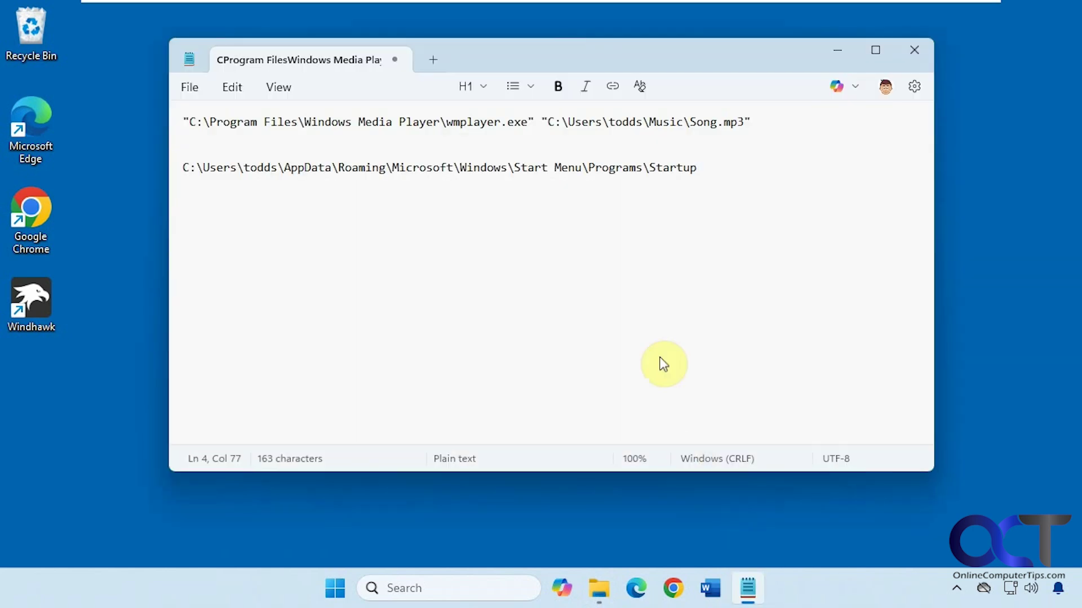
{"action": "left_click_drag", "start_coordinate": [775, 123], "coordinate": [195, 122]}
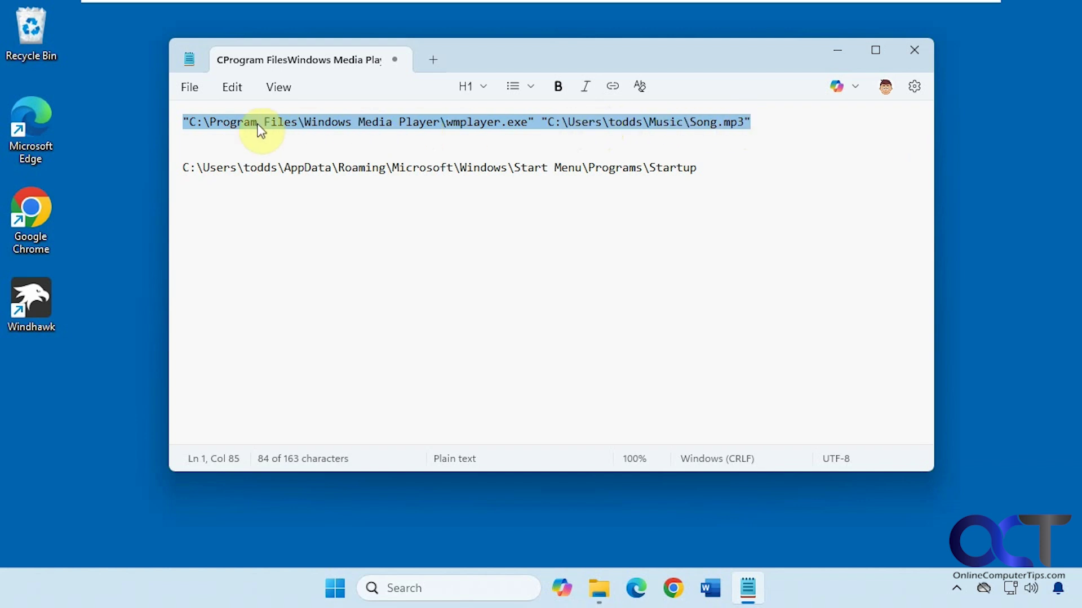
{"action": "left_click", "coordinate": [203, 121]}
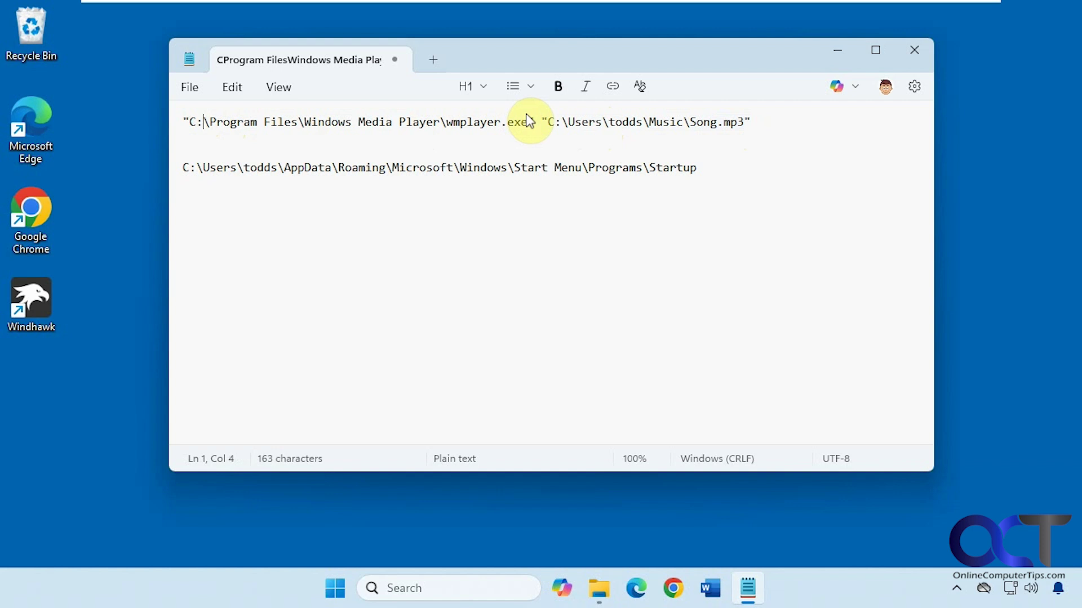
{"action": "left_click_drag", "start_coordinate": [532, 122], "coordinate": [179, 123]}
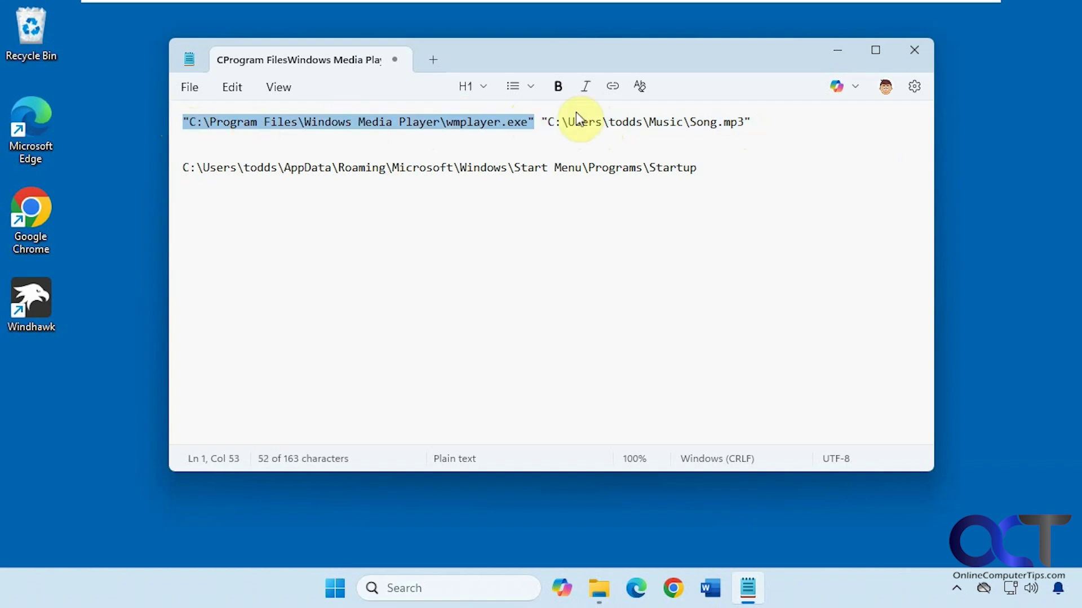
{"action": "left_click_drag", "start_coordinate": [750, 120], "coordinate": [541, 121]}
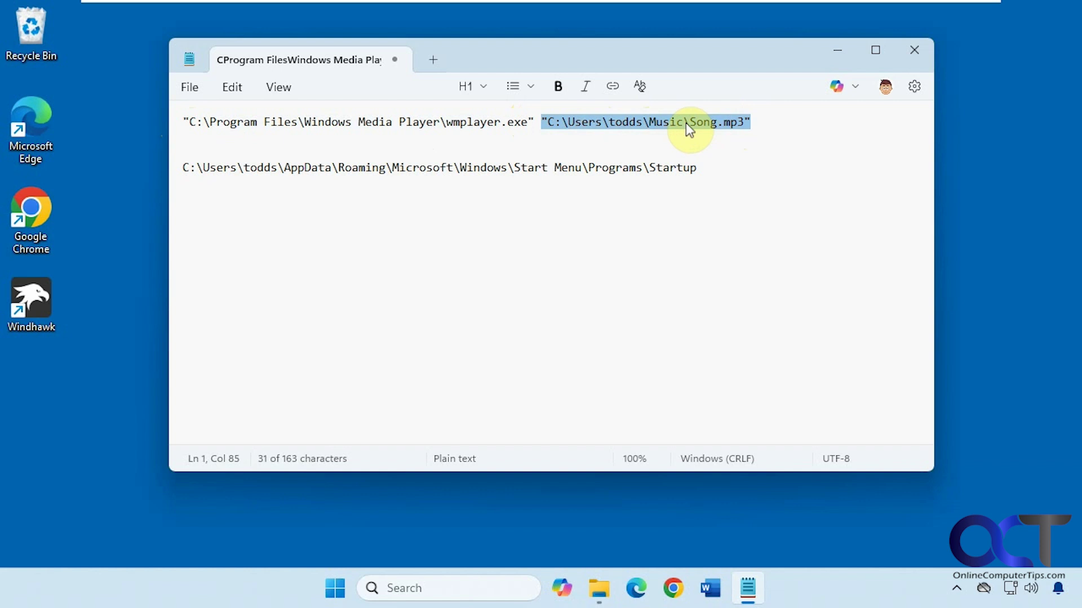
{"action": "left_click", "coordinate": [701, 128]}
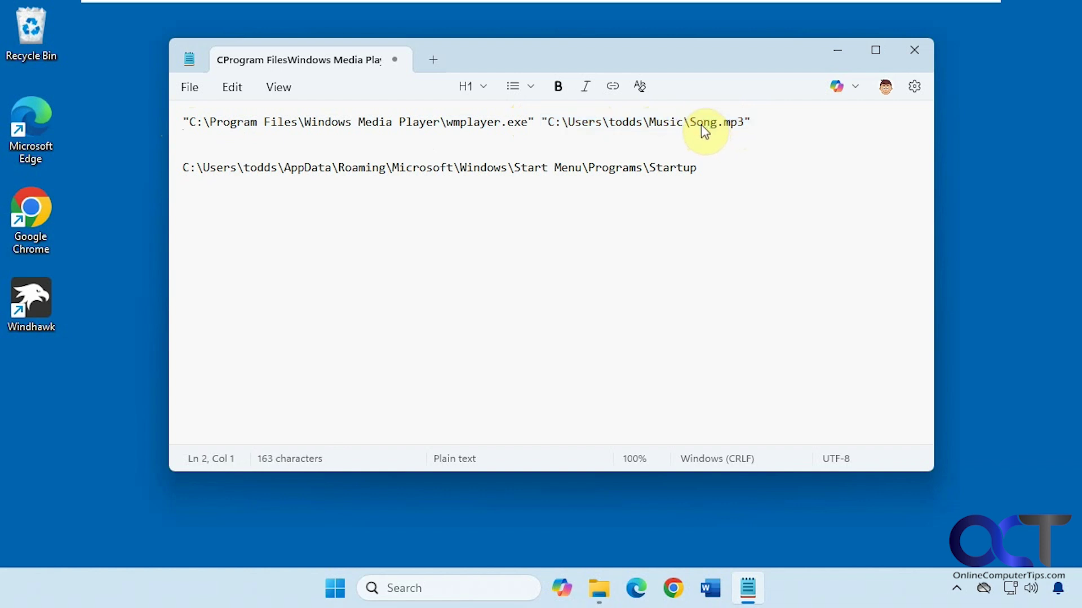
{"action": "left_click_drag", "start_coordinate": [532, 121], "coordinate": [203, 121]}
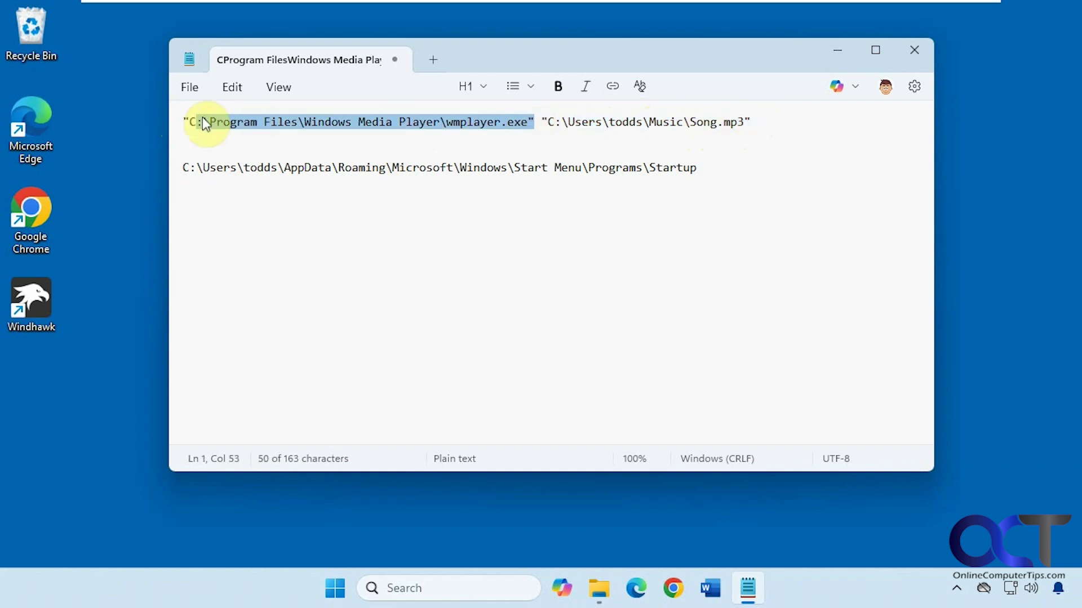
{"action": "left_click_drag", "start_coordinate": [751, 121], "coordinate": [536, 116]}
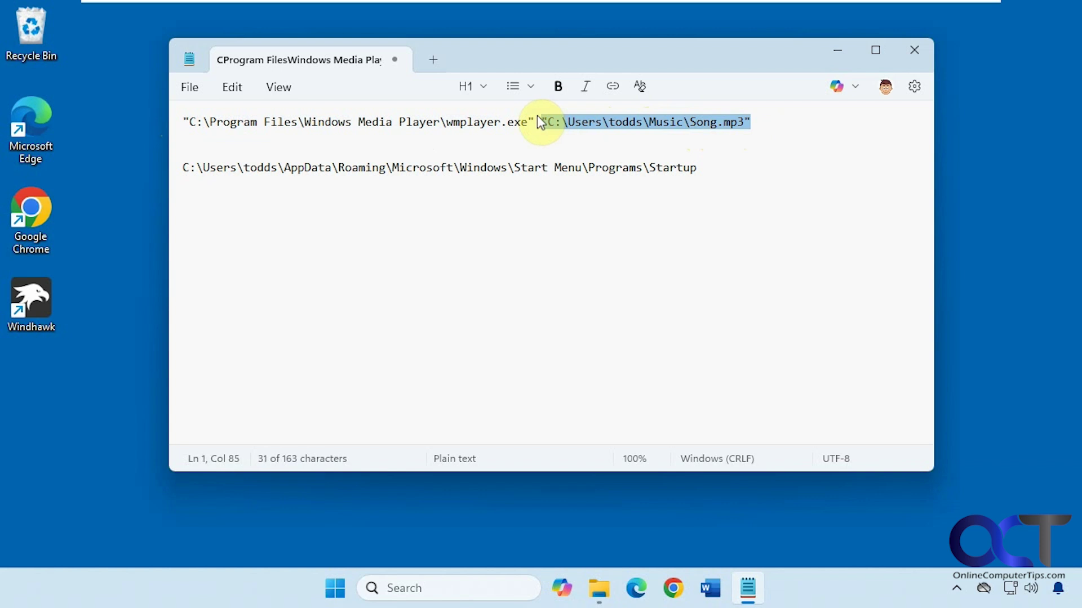
{"action": "left_click_drag", "start_coordinate": [755, 125], "coordinate": [175, 116]}
{"action": "key", "text": "ctrl+c"}
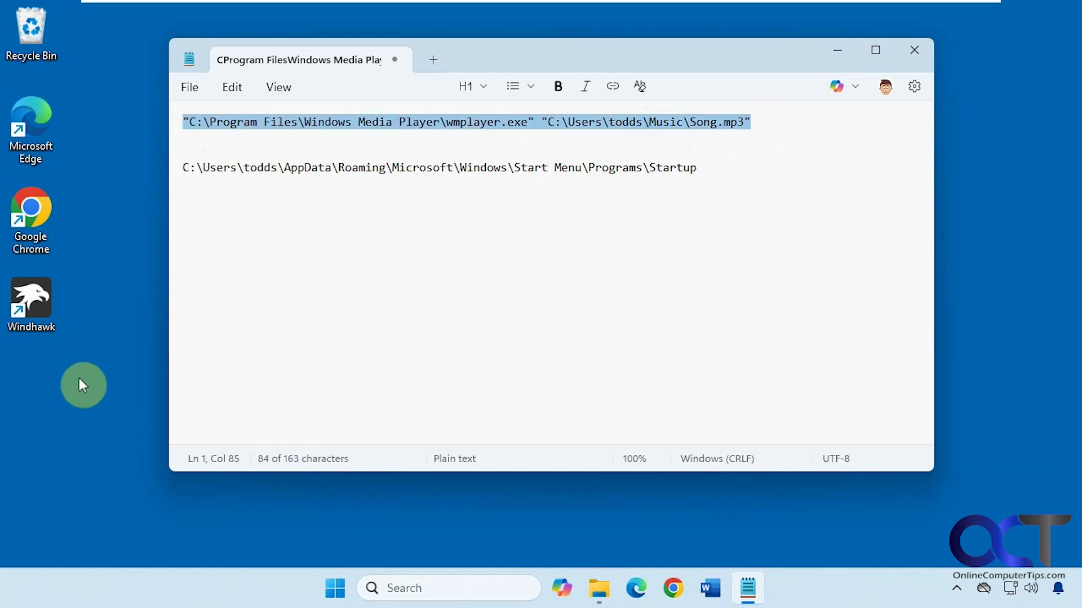
Step: Create a desktop shortcut named 'Startup Song' whose target is the pasted wmplayer.exe Song.mp3 command
{"action": "right_click", "coordinate": [45, 404]}
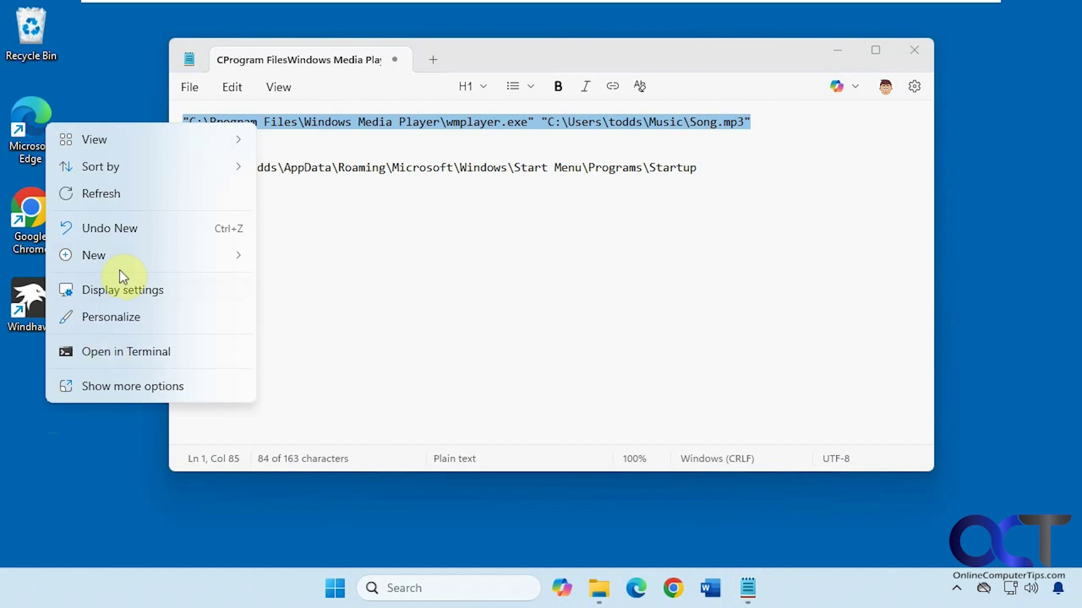
{"action": "mouse_move", "coordinate": [125, 259]}
{"action": "left_click", "coordinate": [309, 285]}
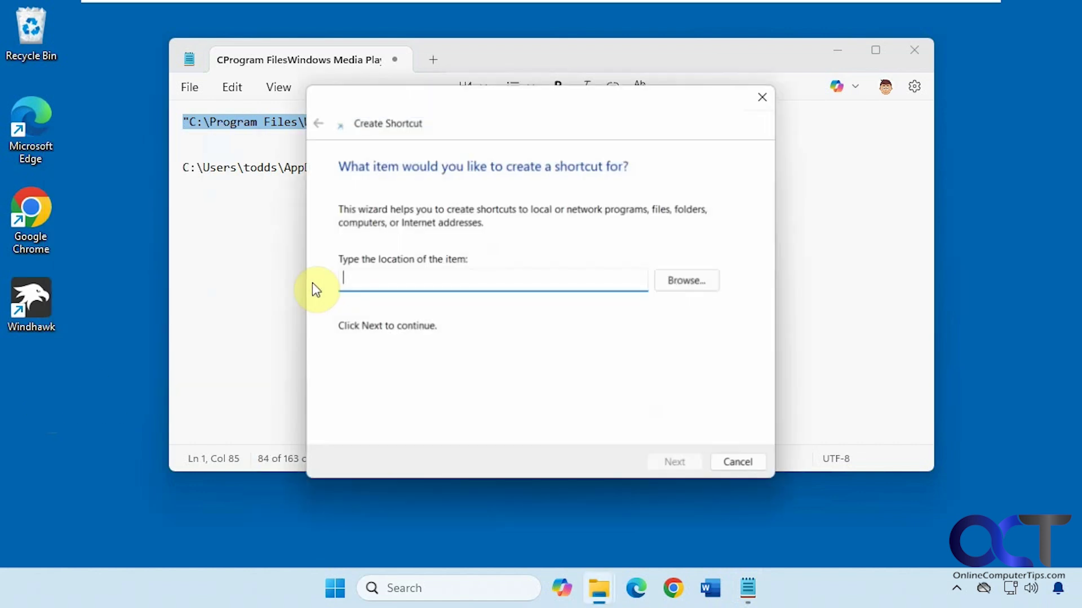
{"action": "key", "text": "ctrl+v"}
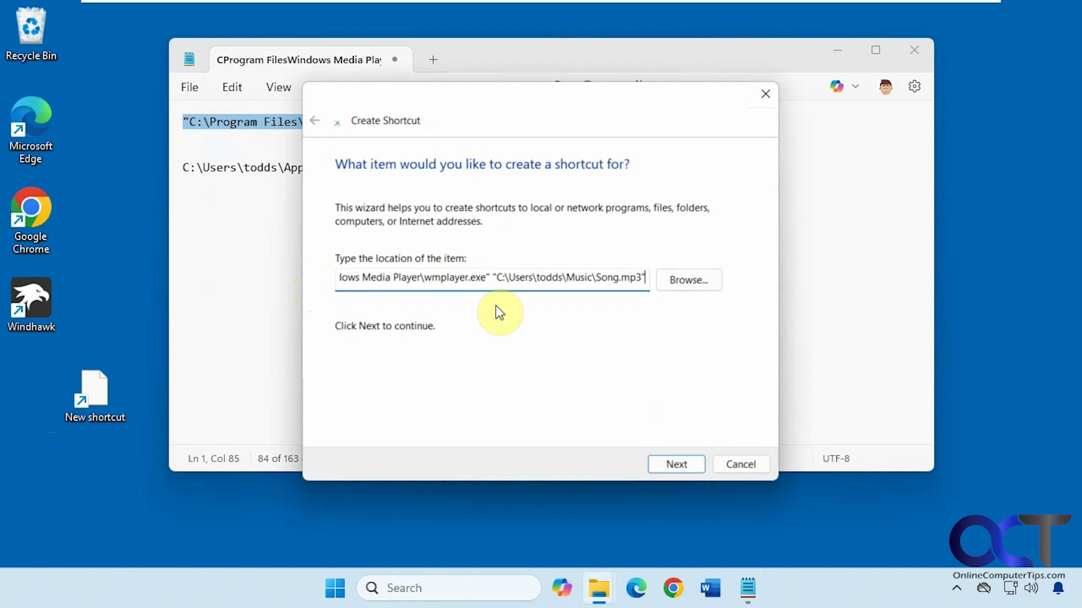
{"action": "left_click", "coordinate": [668, 464]}
{"action": "key", "text": "BackSpace"}
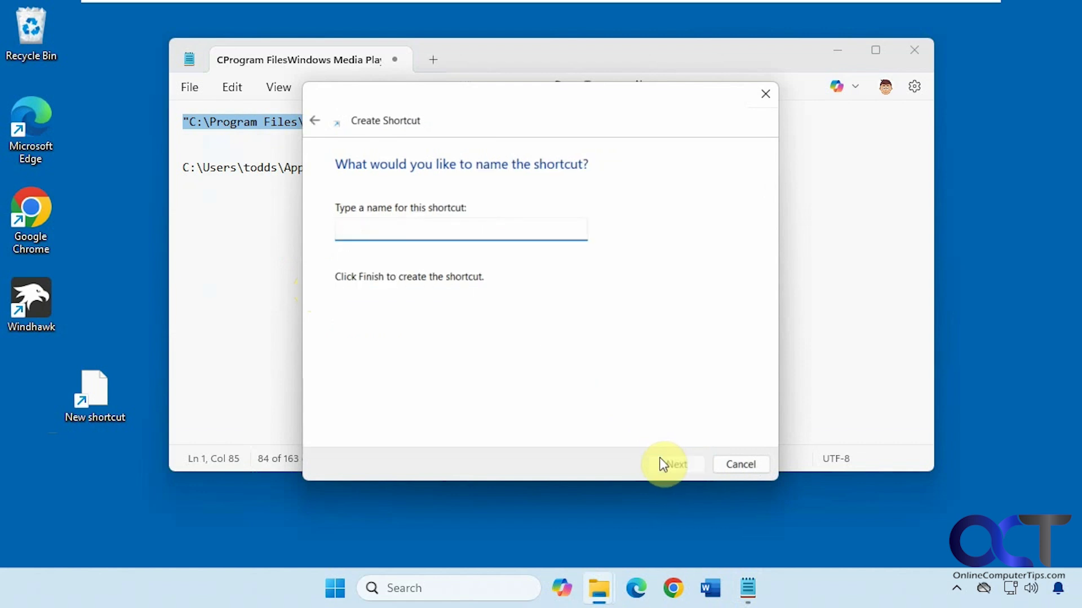
{"action": "type", "text": "Startup Song"}
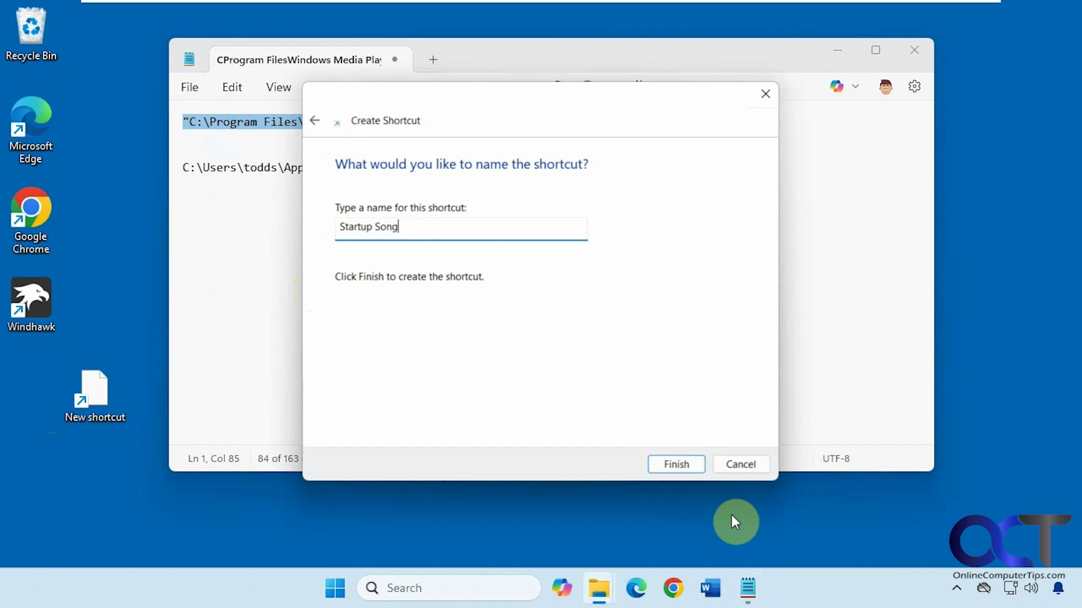
{"action": "left_click", "coordinate": [680, 464]}
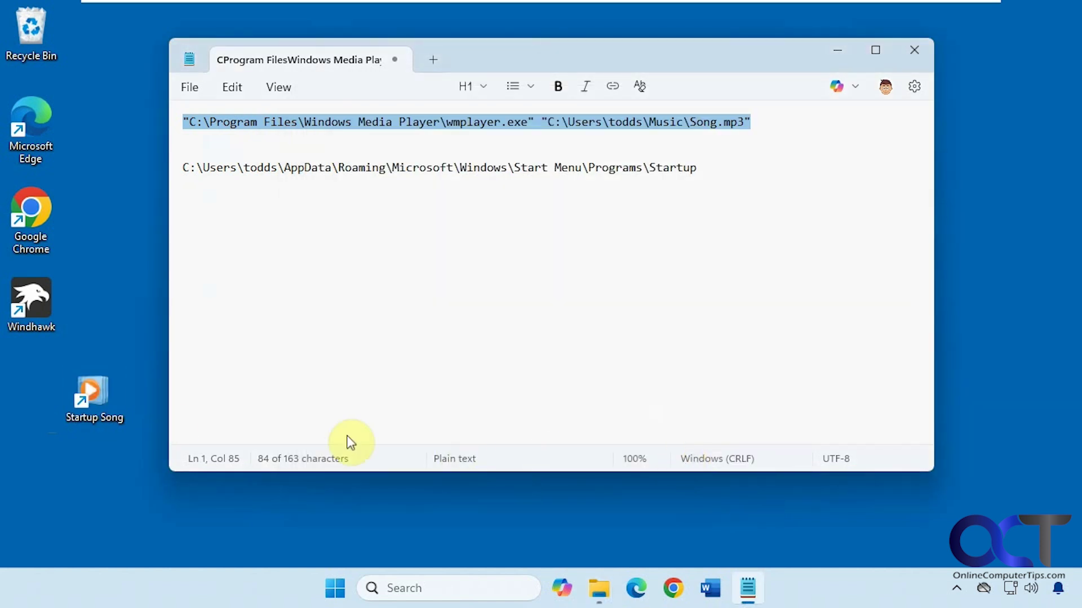
Step: Launch the Startup Song shortcut to confirm Song plays, then close the player
{"action": "left_click", "coordinate": [104, 409]}
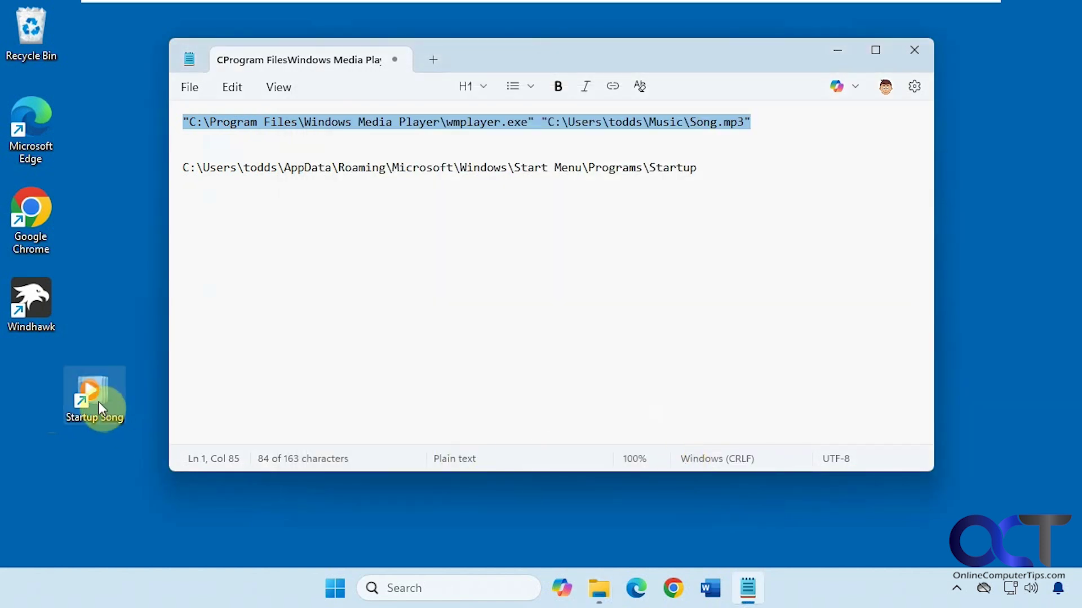
{"action": "double_click", "coordinate": [98, 402]}
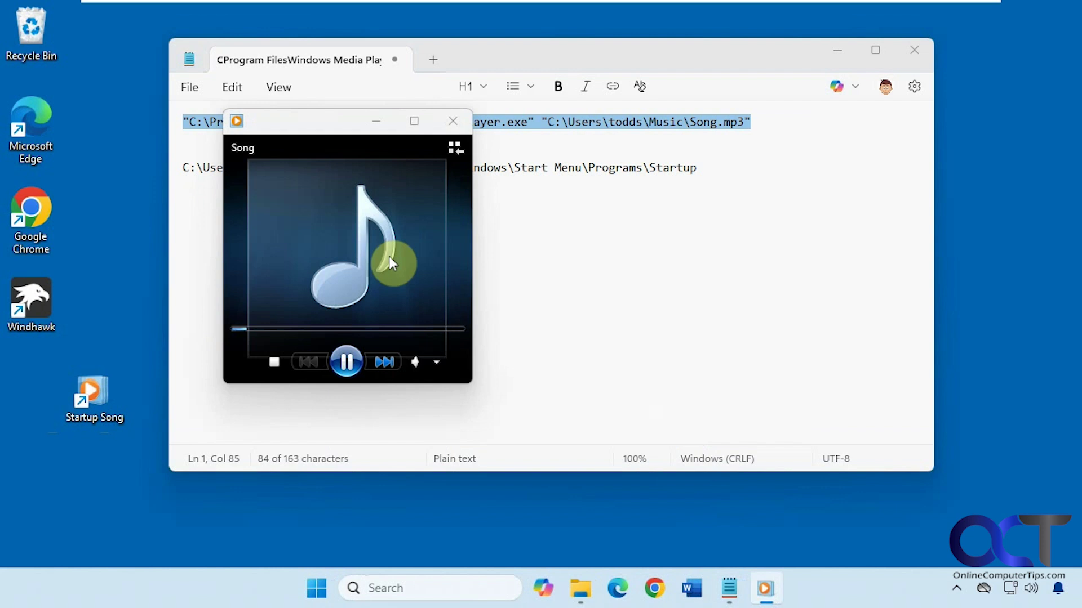
{"action": "left_click", "coordinate": [453, 122]}
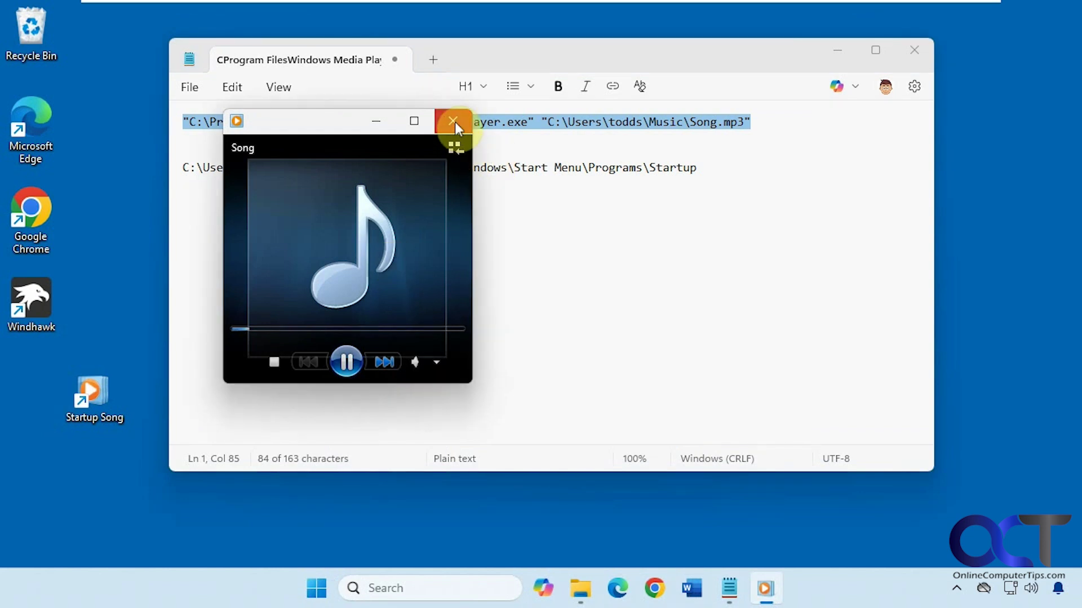
Step: Select the full Startup folder path line in the Notepad notes
{"action": "left_click", "coordinate": [556, 282]}
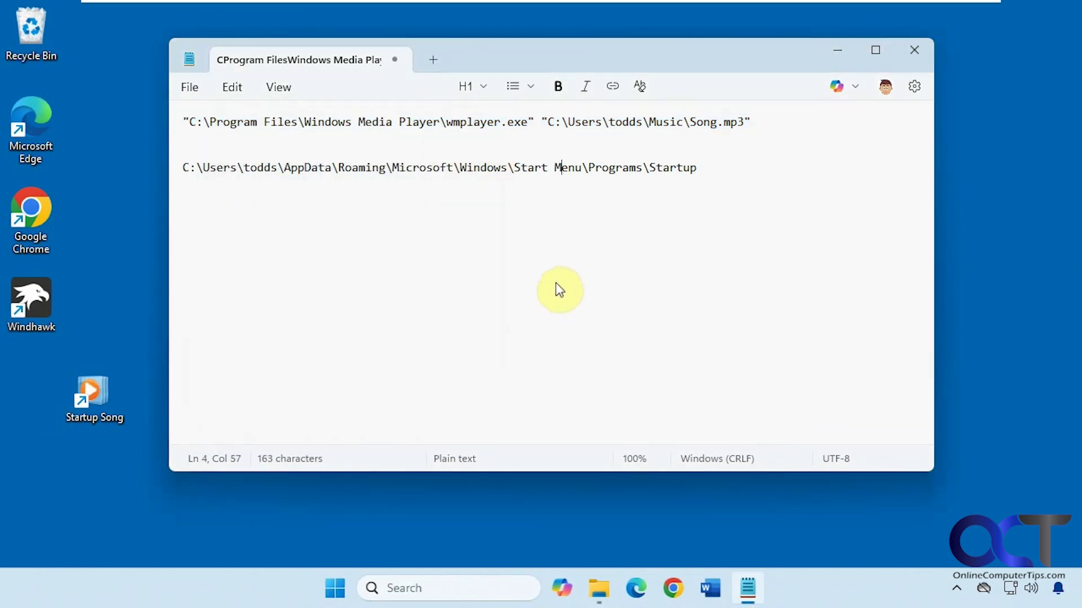
{"action": "triple_click", "coordinate": [680, 162]}
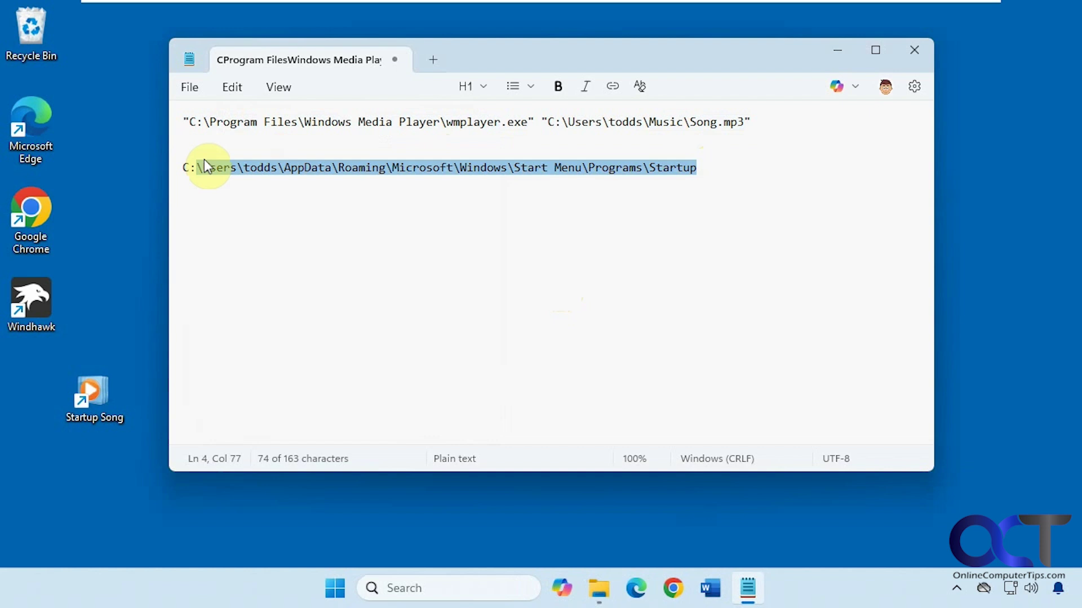
{"action": "left_click_drag", "start_coordinate": [204, 159], "coordinate": [178, 160]}
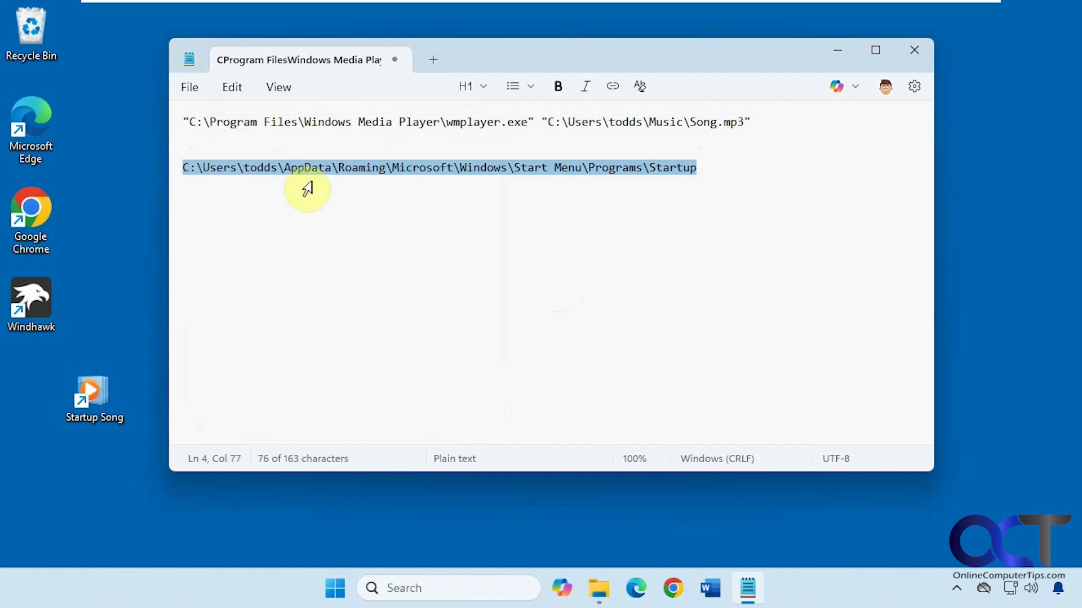
{"action": "left_click", "coordinate": [258, 169]}
{"action": "triple_click", "coordinate": [258, 169]}
{"action": "left_click", "coordinate": [256, 170]}
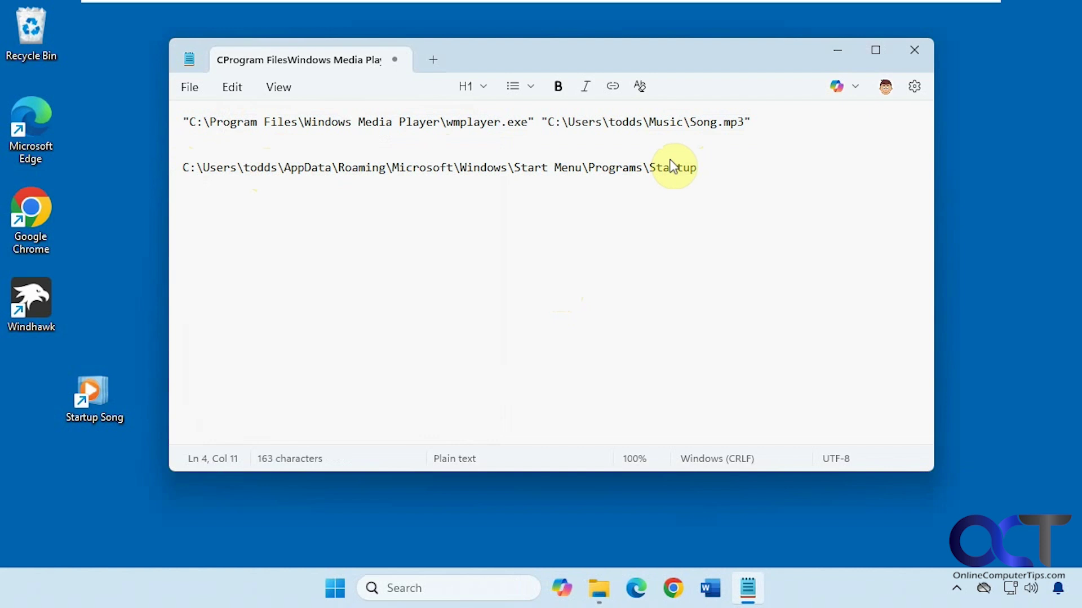
{"action": "left_click_drag", "start_coordinate": [697, 167], "coordinate": [379, 180]}
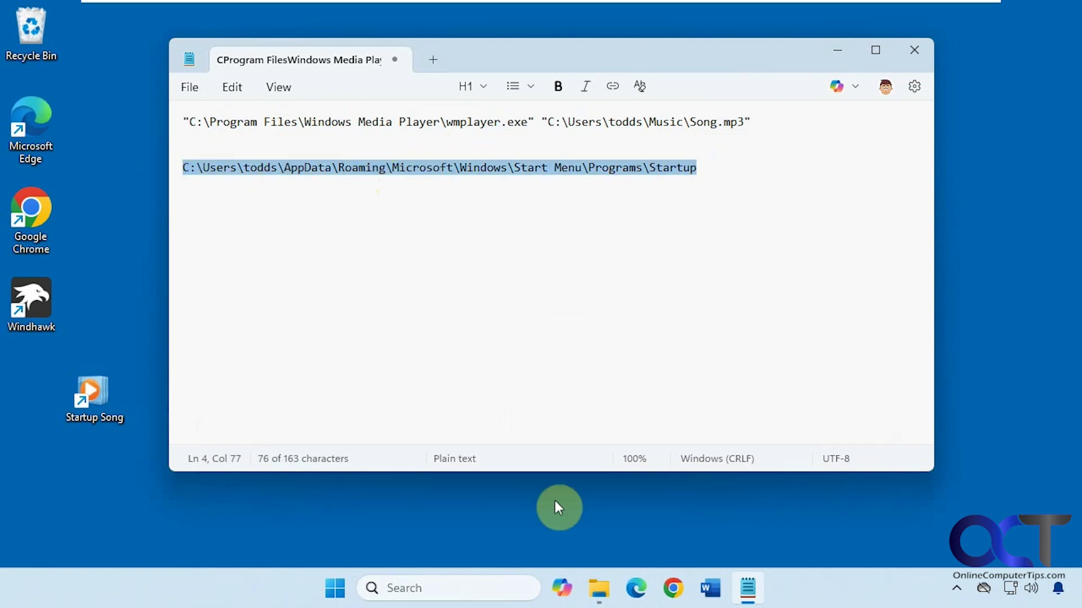
Step: Drag the Startup Song desktop shortcut into the Startup folder in File Explorer, then close Explorer
{"action": "left_click", "coordinate": [598, 588]}
{"action": "left_click", "coordinate": [485, 60]}
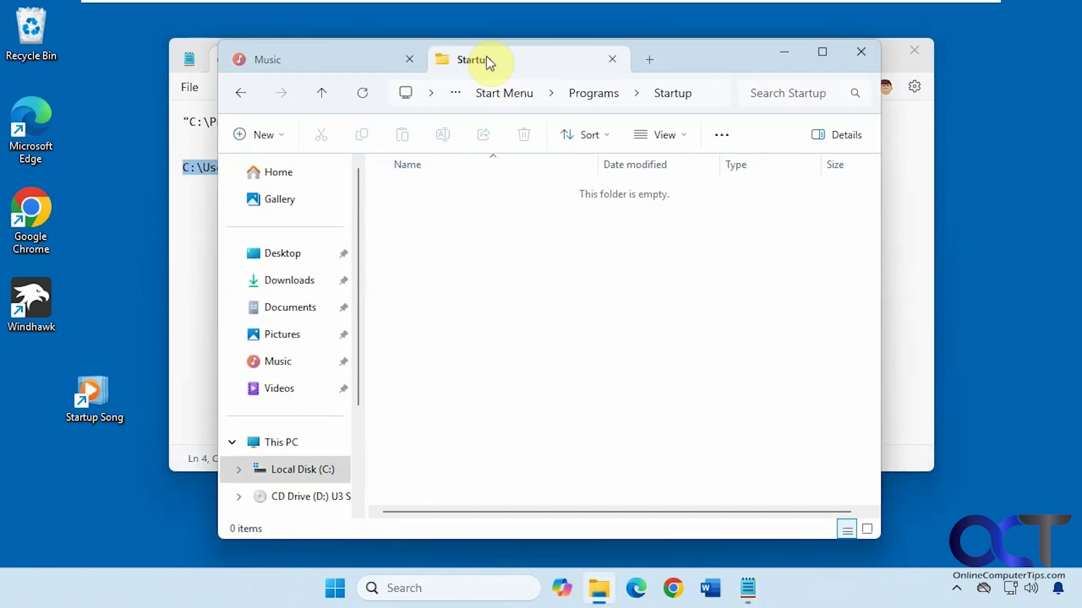
{"action": "left_click", "coordinate": [86, 397]}
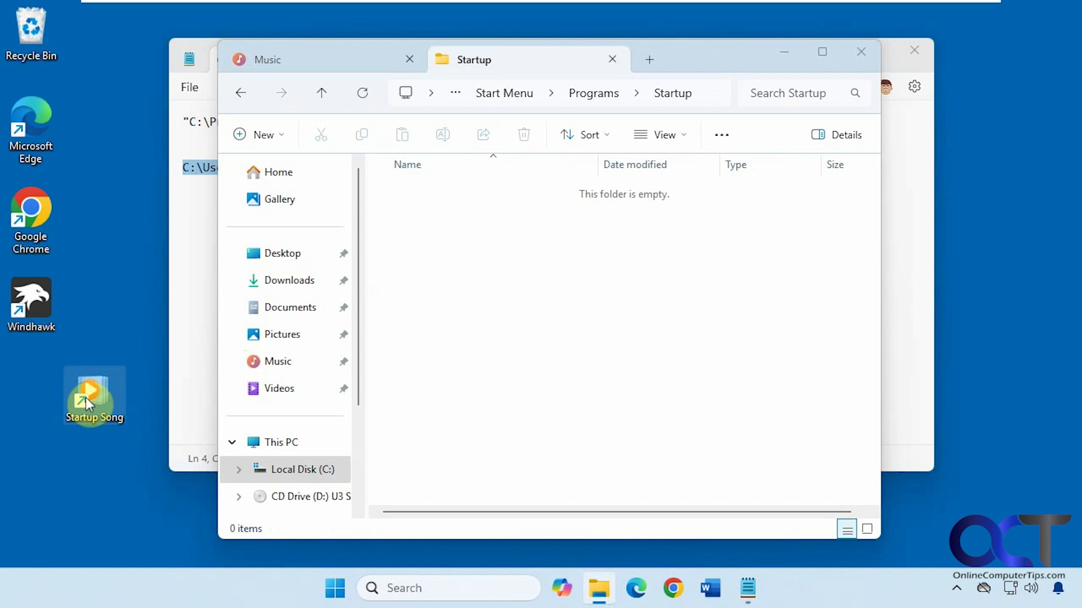
{"action": "left_click_drag", "start_coordinate": [85, 398], "coordinate": [524, 327]}
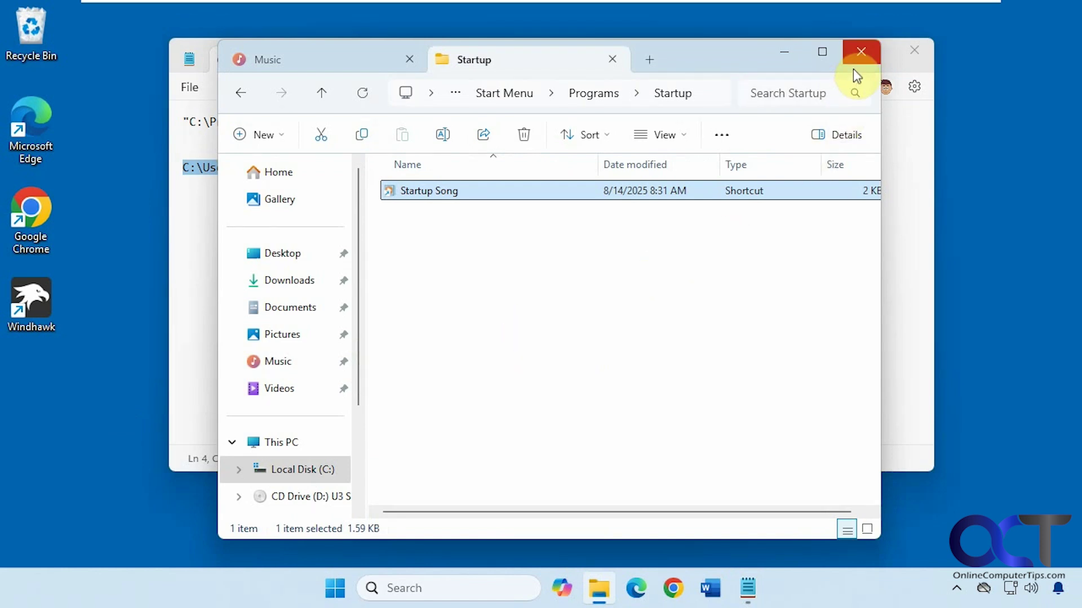
{"action": "left_click", "coordinate": [860, 56]}
Step: Close Notepad and bring up the Start menu's account options to sign out
{"action": "left_click", "coordinate": [915, 50]}
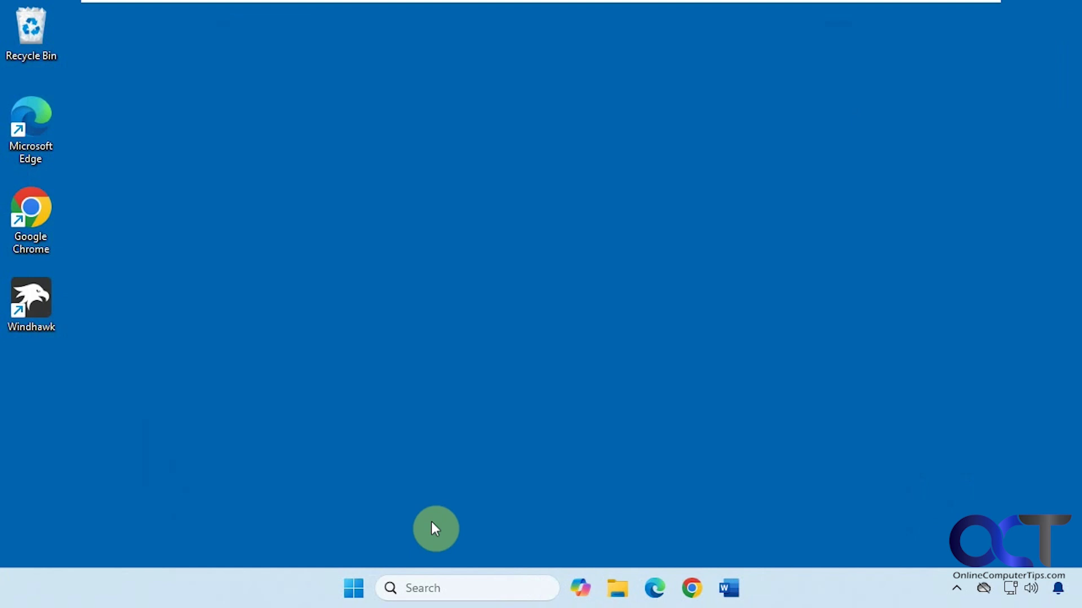
{"action": "left_click", "coordinate": [359, 580]}
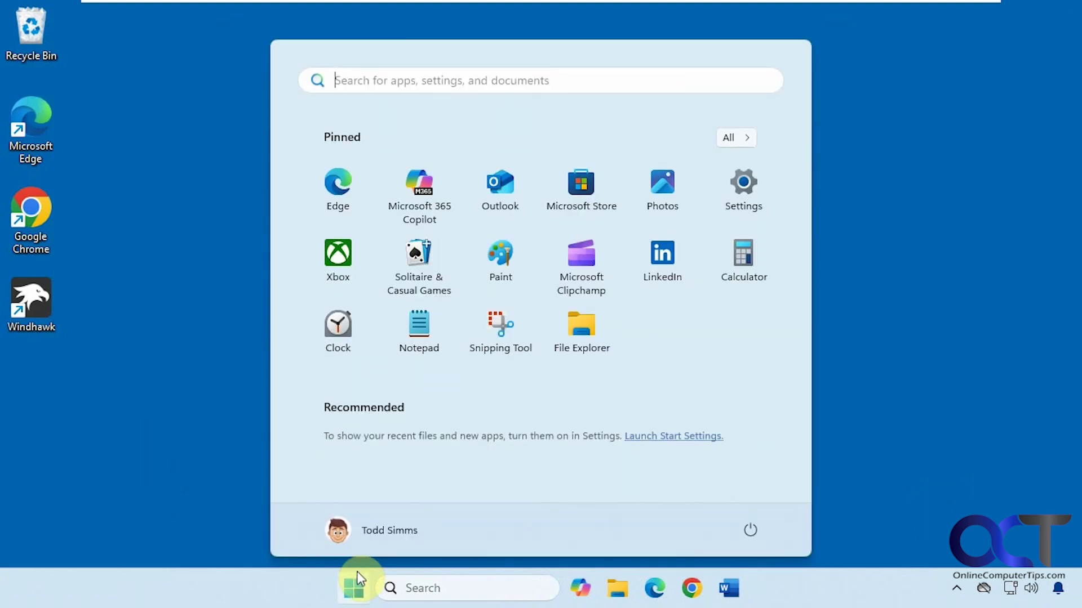
{"action": "left_click", "coordinate": [393, 529]}
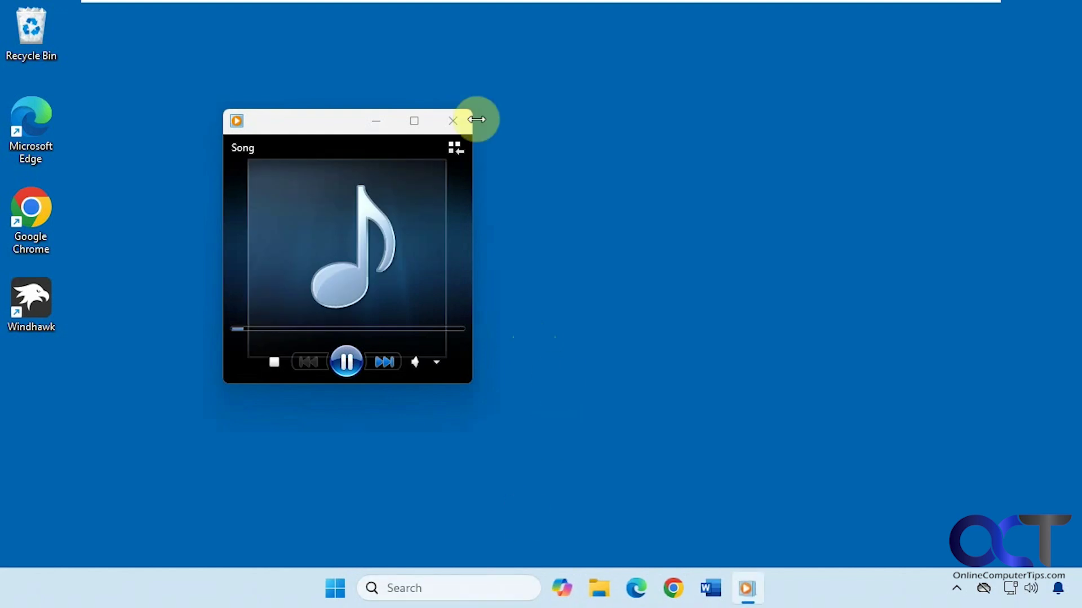
Step: Close the Windows Media Player mini window that is playing Song
{"action": "left_click", "coordinate": [453, 120]}
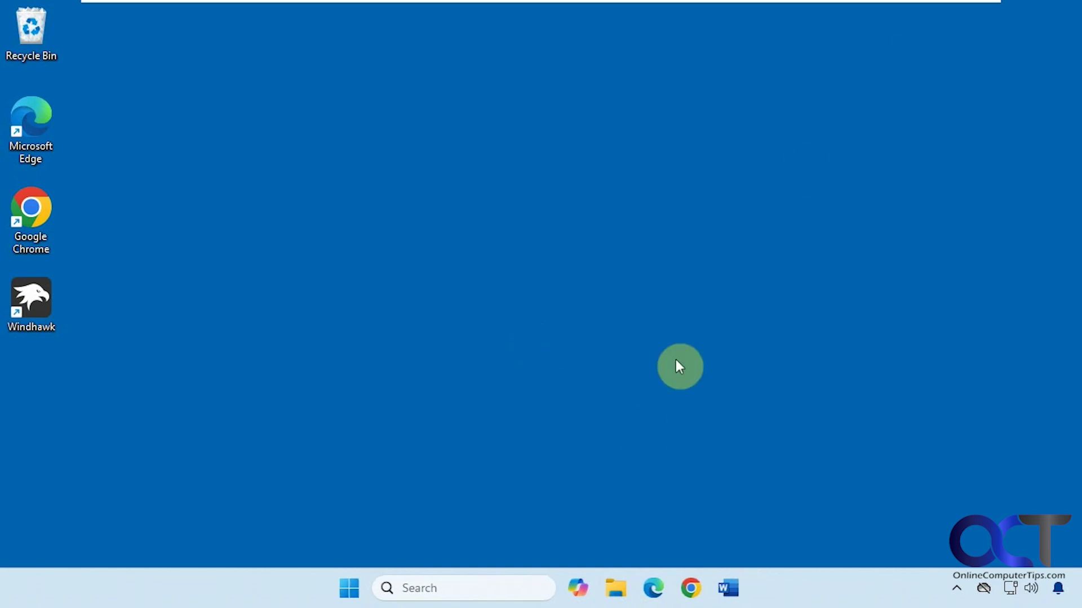
Step: Navigate File Explorer to the pasted Startup folder path, delete the Startup Song shortcut, and close Explorer
{"action": "left_click", "coordinate": [618, 590]}
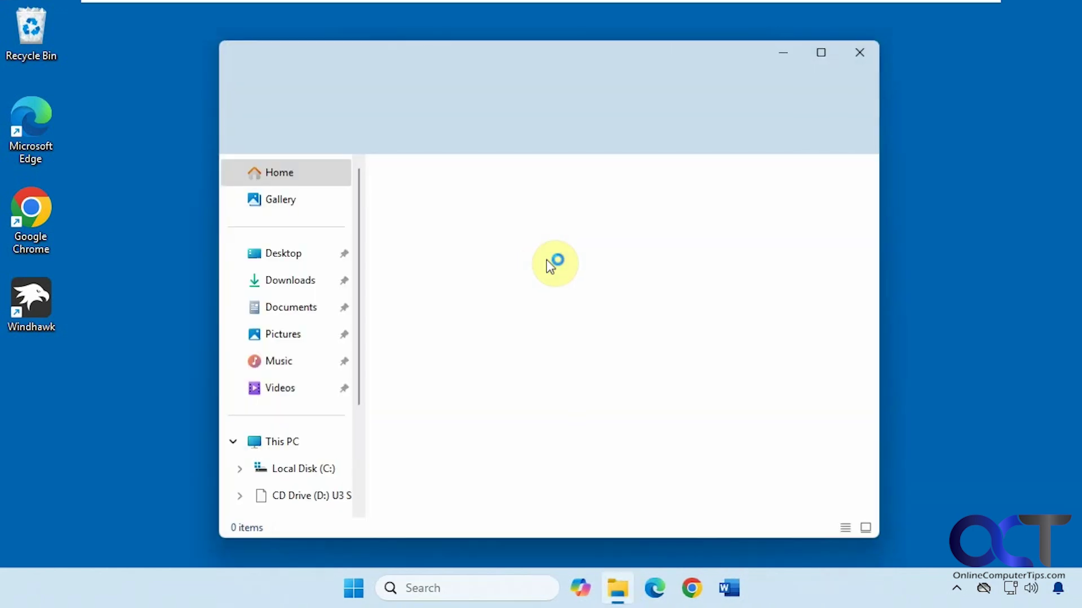
{"action": "left_click", "coordinate": [577, 96]}
{"action": "type", "text": "C:\\Users\\bobb\\AppData\\Roaming\\Microsoft\\Windows\\Start Menu\\Programs\\Startup"}
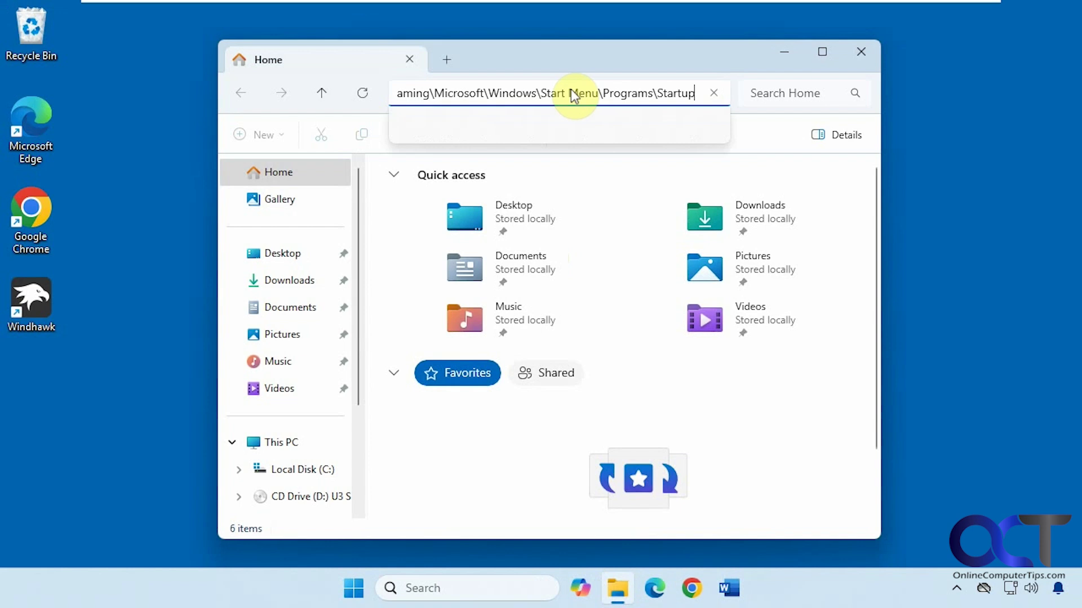
{"action": "key", "text": "Return"}
{"action": "left_click", "coordinate": [435, 190]}
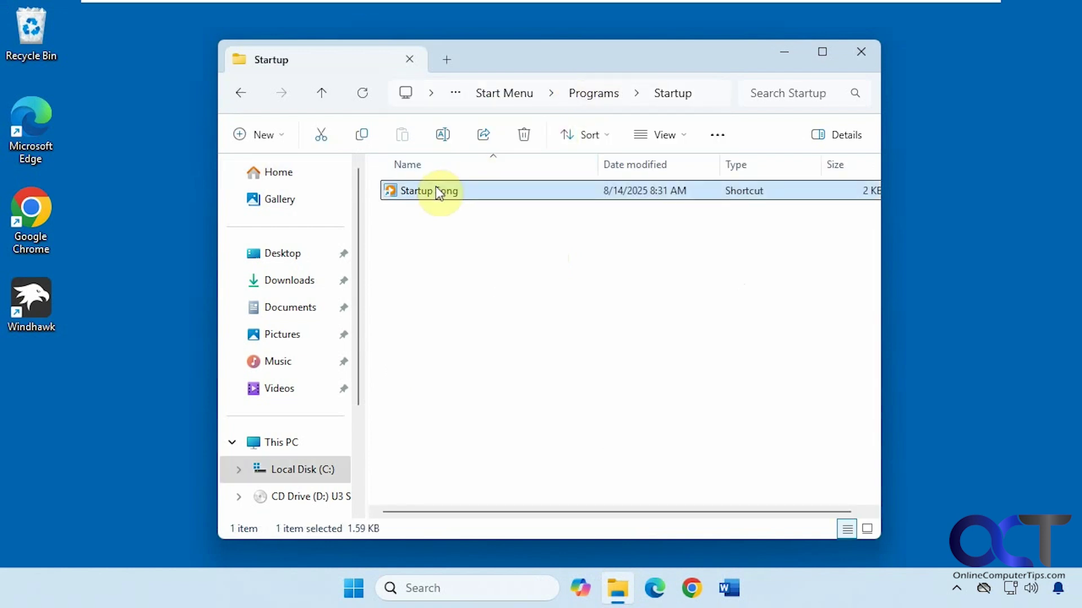
{"action": "key", "text": "Delete"}
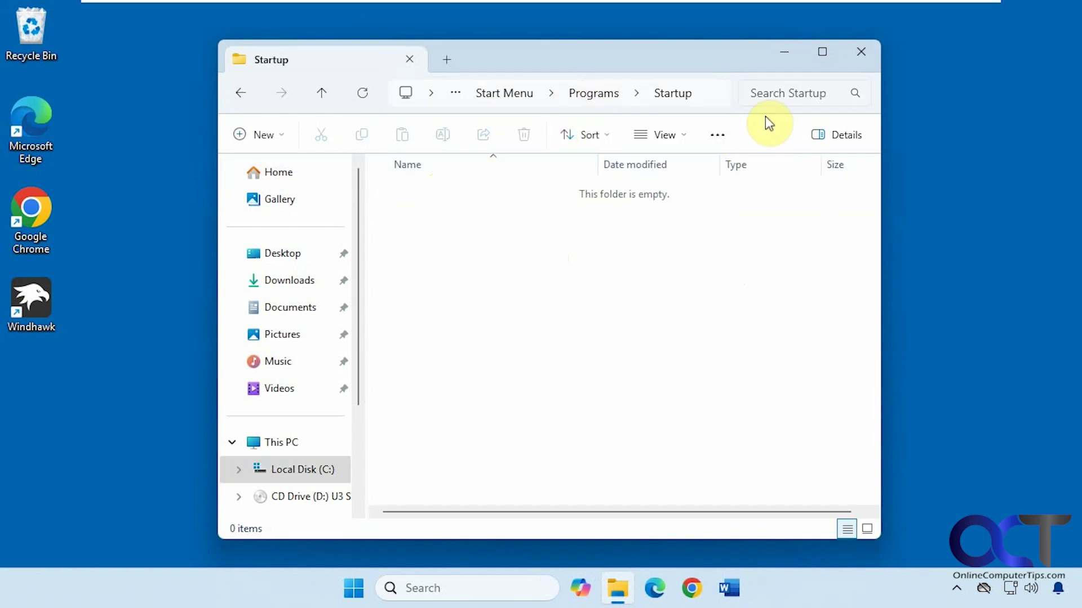
{"action": "left_click", "coordinate": [860, 51]}
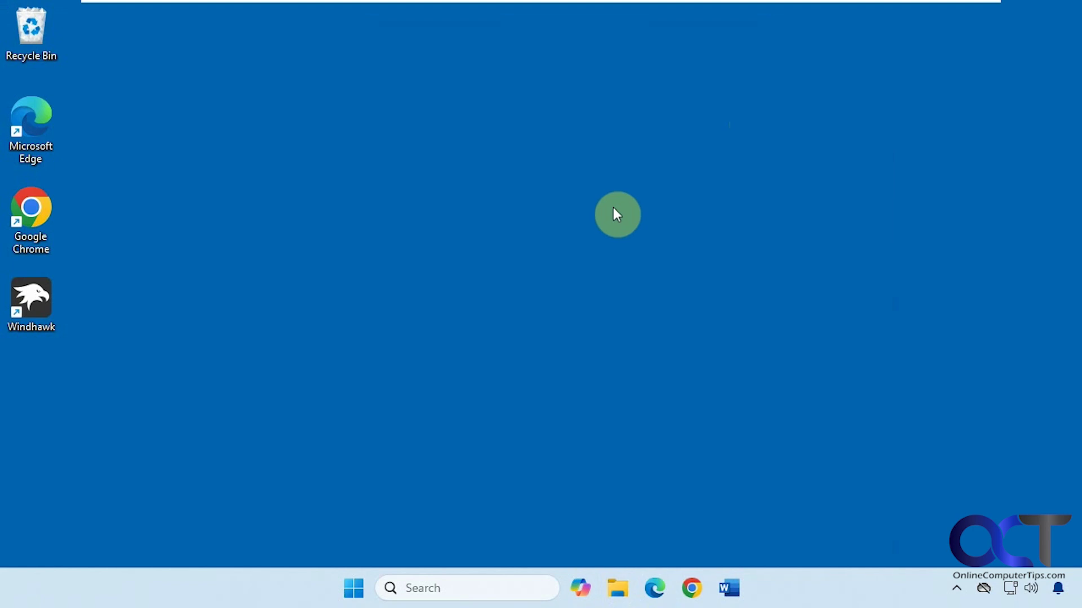
Step: Open Task Scheduler by searching 'task s' and enable the Startup Song task in the library
{"action": "left_click", "coordinate": [417, 585]}
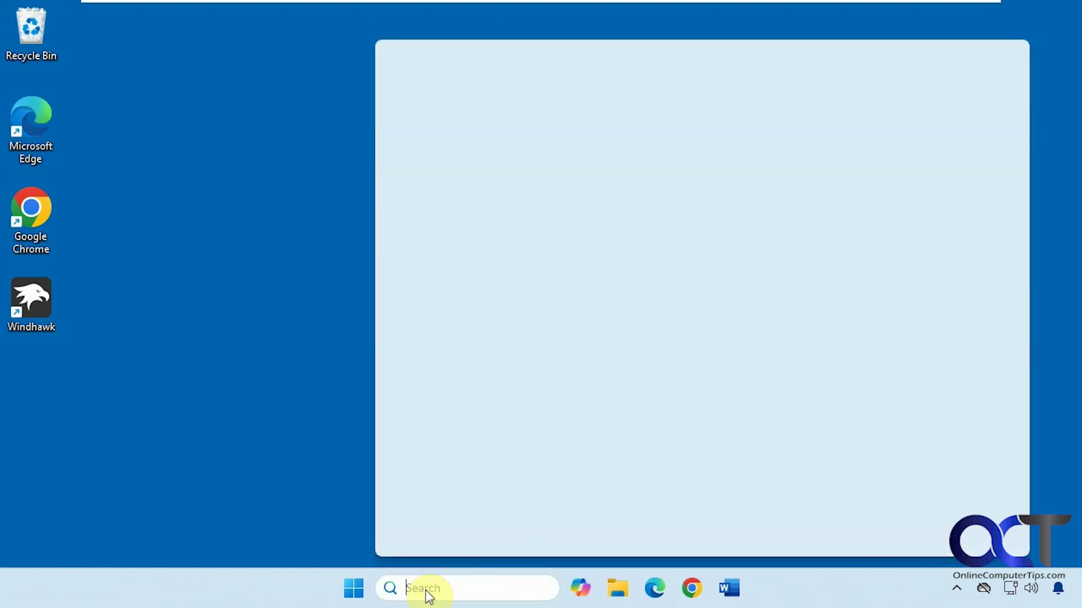
{"action": "type", "text": "task s"}
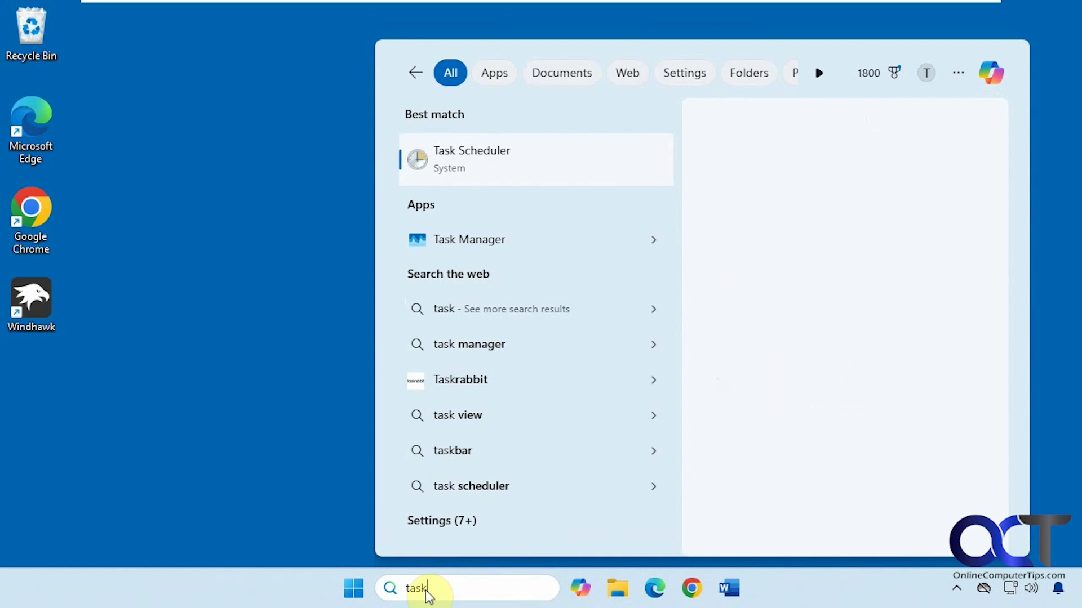
{"action": "left_click", "coordinate": [519, 172]}
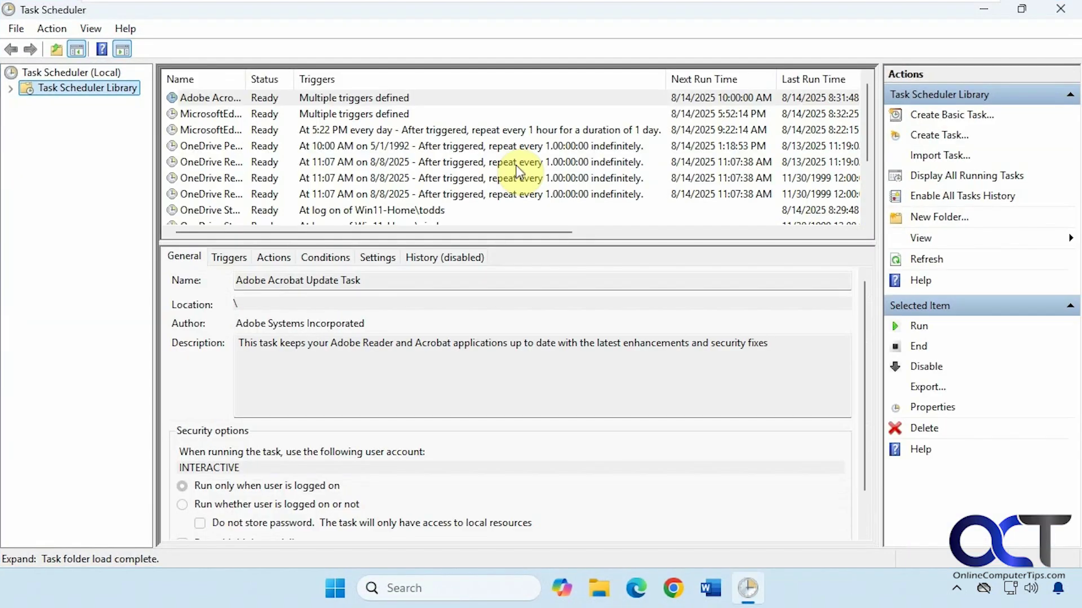
{"action": "left_click_drag", "start_coordinate": [456, 241], "coordinate": [466, 320]}
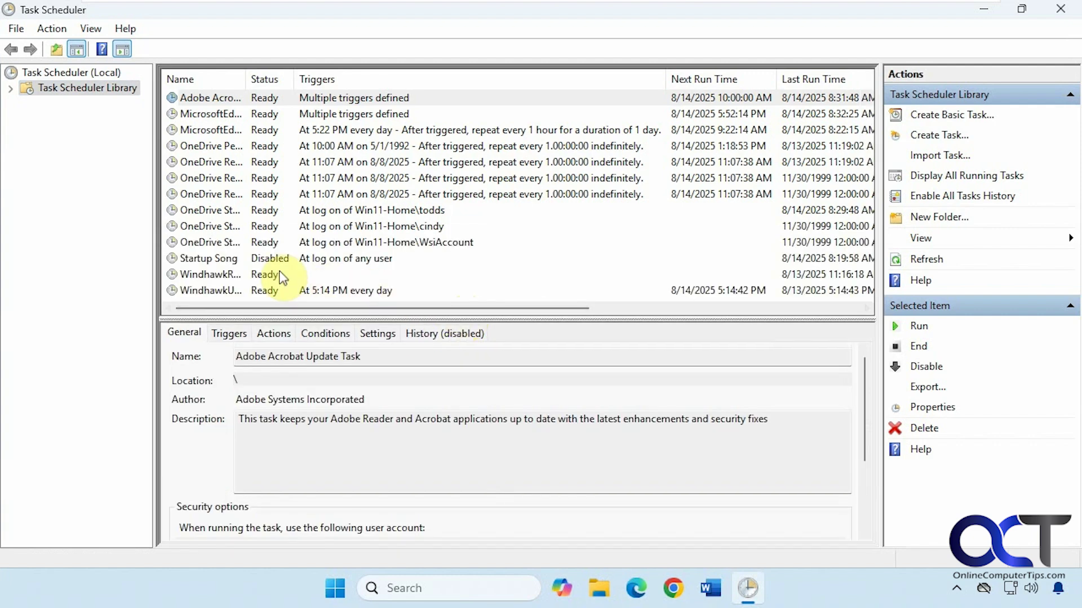
{"action": "right_click", "coordinate": [225, 263]}
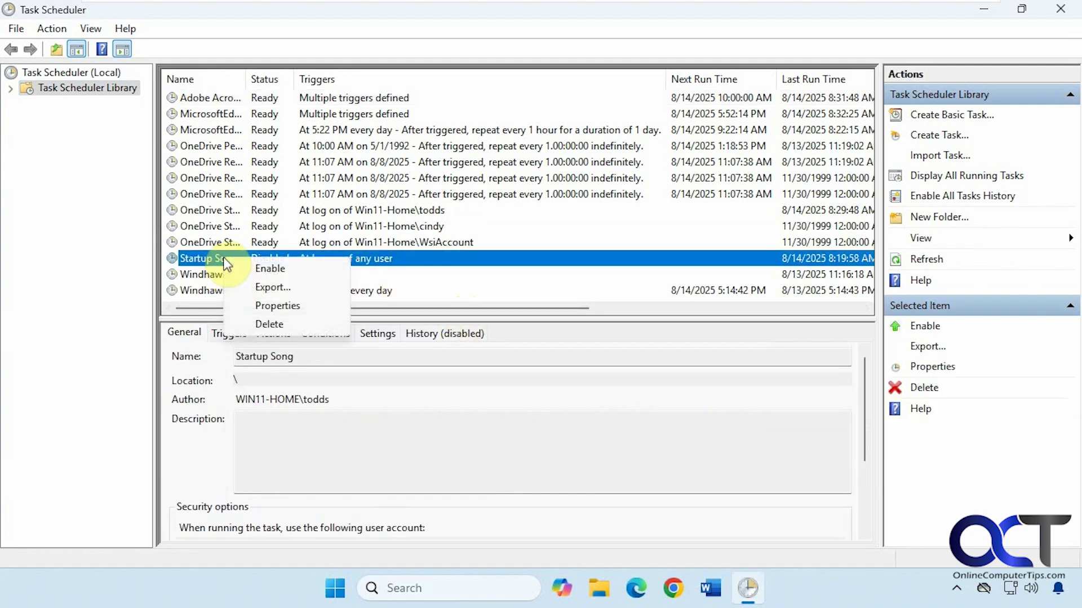
{"action": "left_click", "coordinate": [241, 271]}
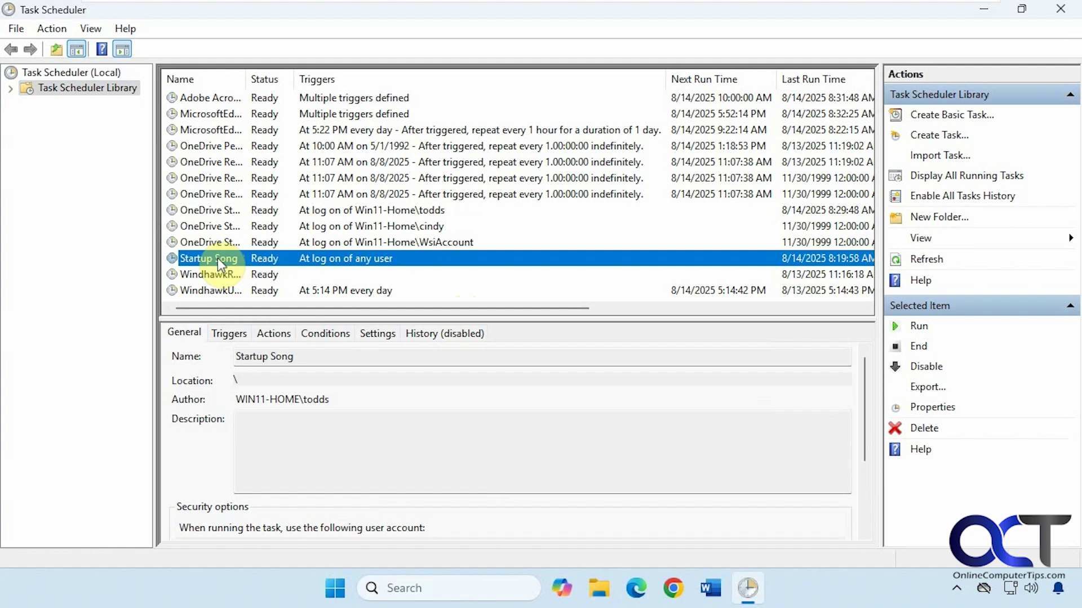
{"action": "double_click", "coordinate": [219, 263]}
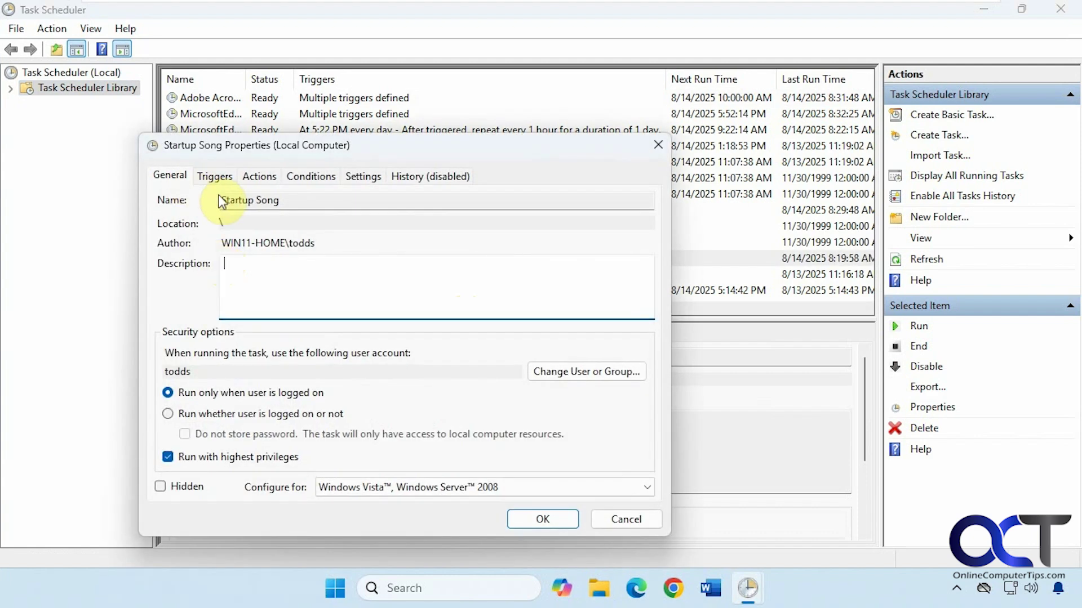
{"action": "left_click", "coordinate": [311, 202]}
{"action": "left_click_drag", "start_coordinate": [313, 201], "coordinate": [213, 201]}
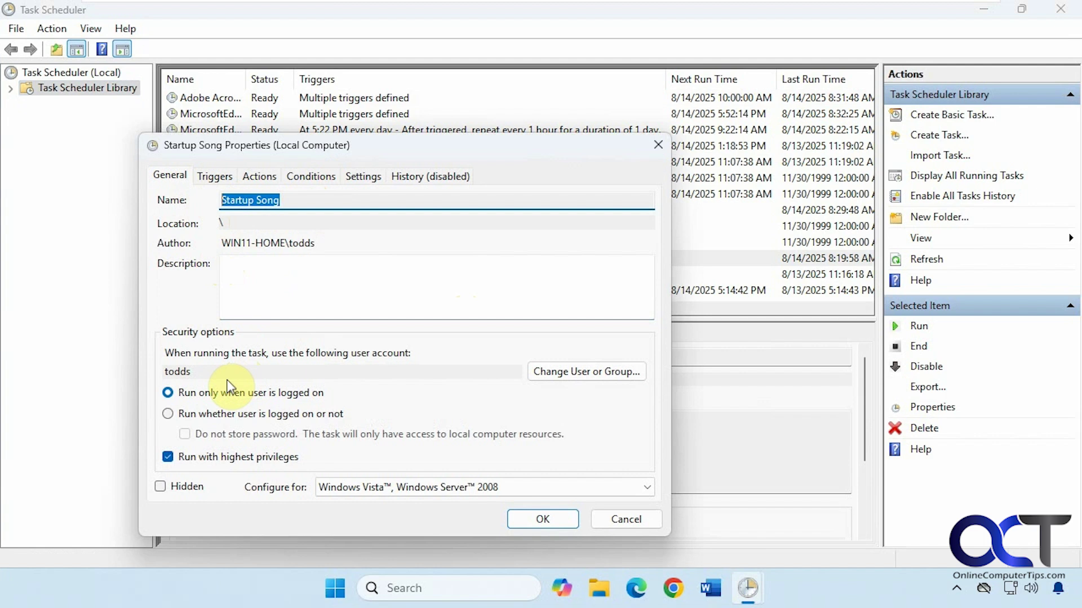
{"action": "left_click", "coordinate": [224, 394]}
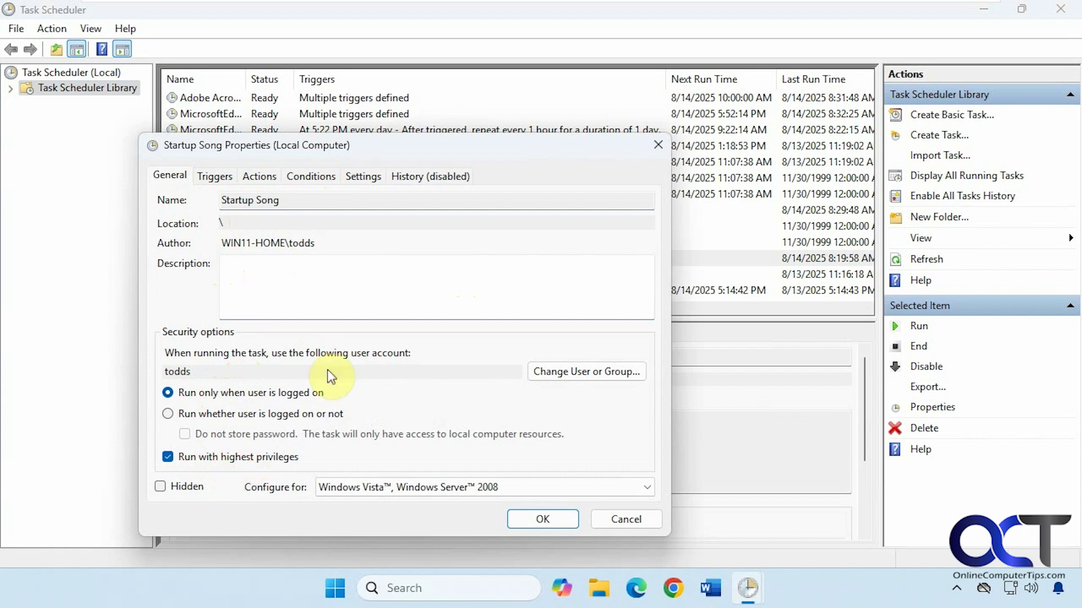
Step: Set the At log on trigger's Delay task for value to 10 seconds and save it
{"action": "left_click", "coordinate": [214, 177]}
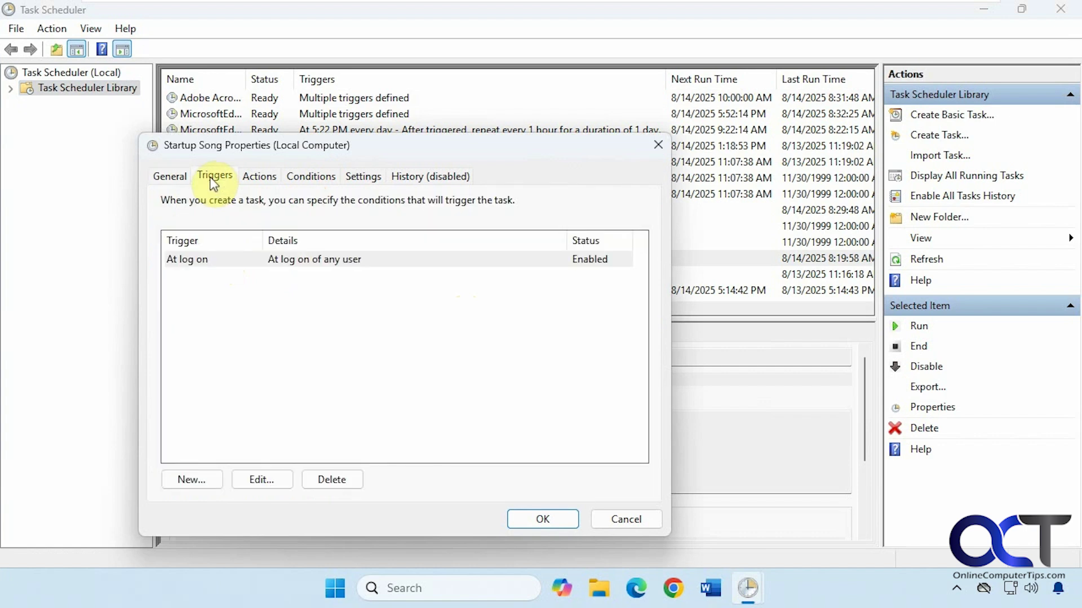
{"action": "left_click", "coordinate": [198, 259]}
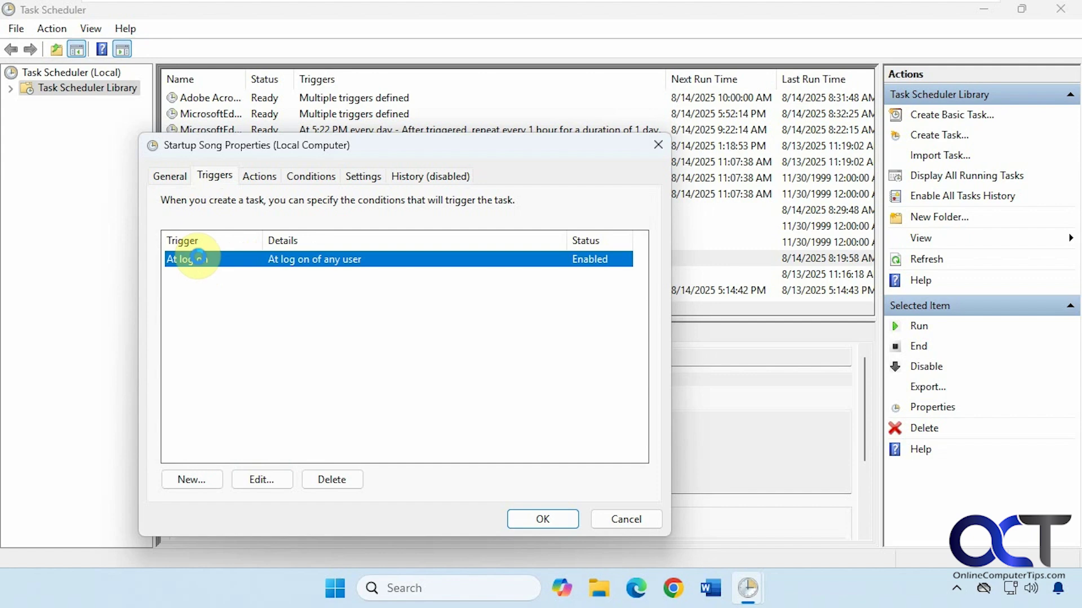
{"action": "double_click", "coordinate": [198, 258]}
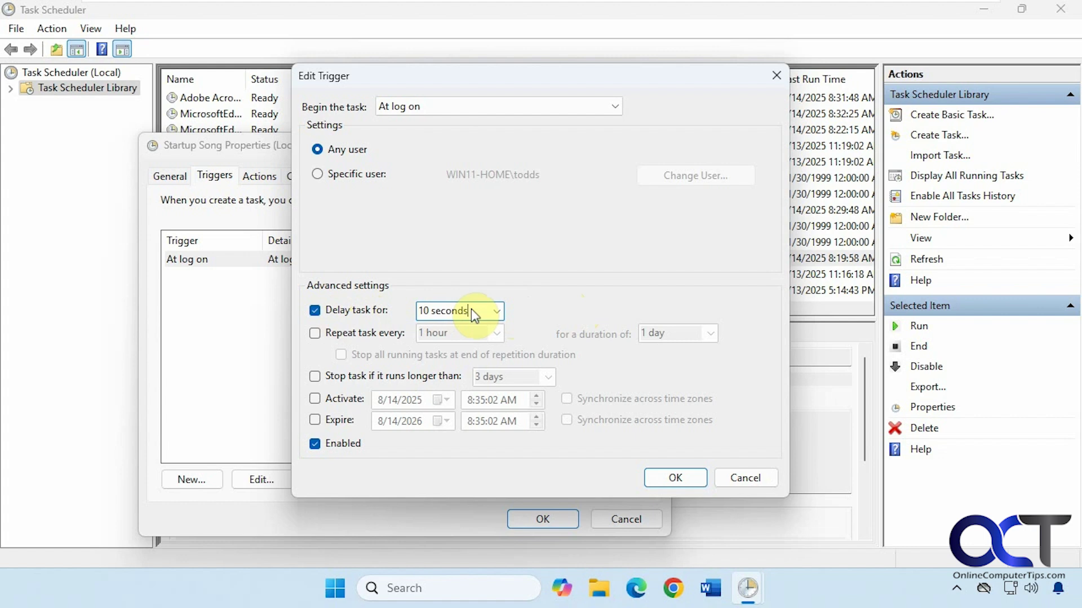
{"action": "left_click", "coordinate": [497, 317]}
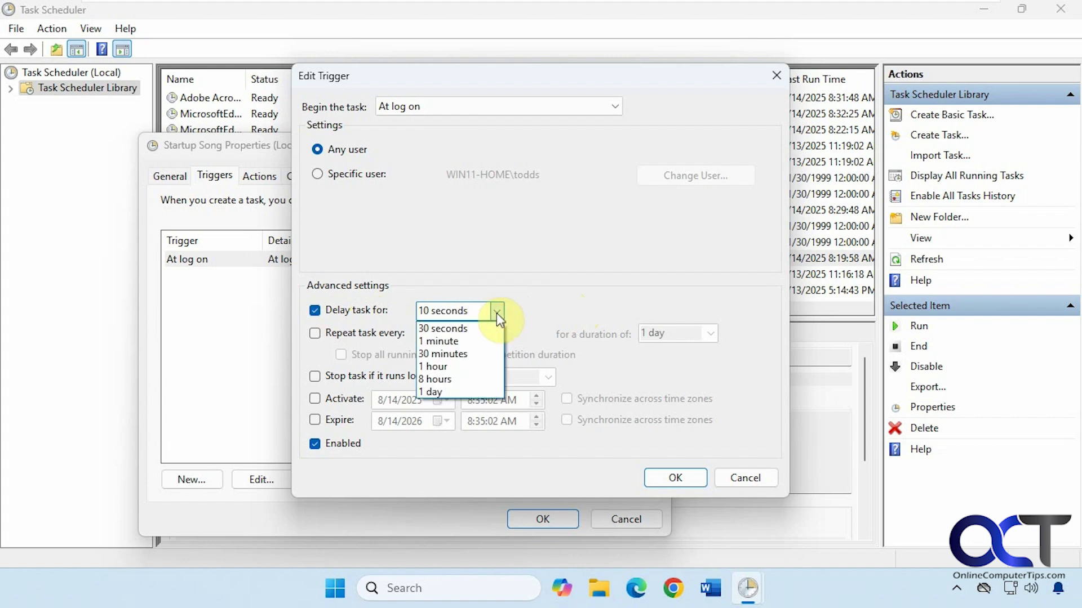
{"action": "left_click", "coordinate": [454, 327]}
{"action": "left_click", "coordinate": [420, 311]}
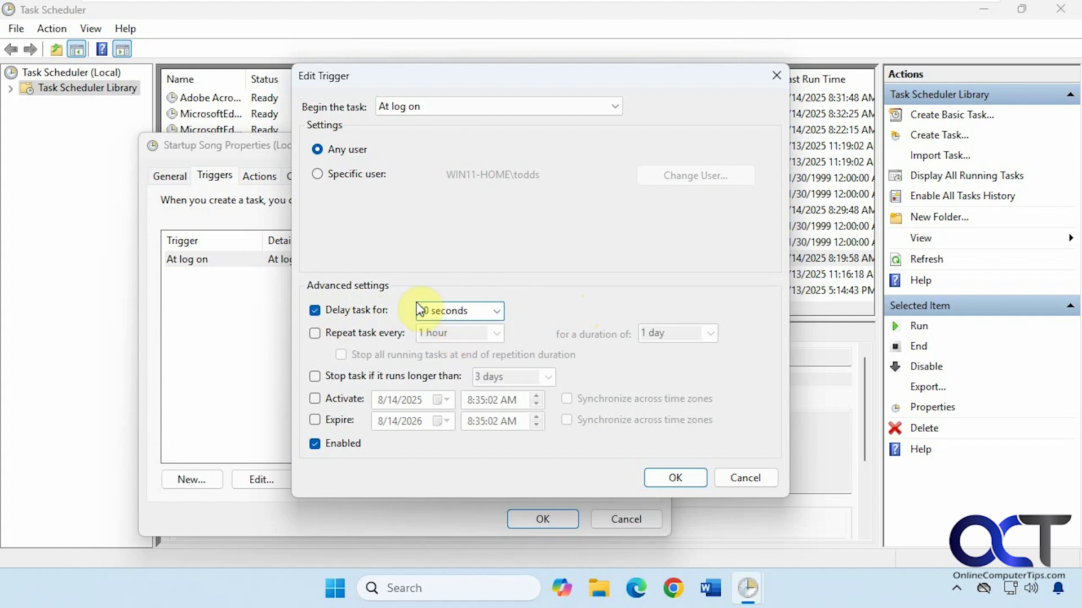
{"action": "left_click_drag", "start_coordinate": [420, 311], "coordinate": [424, 311]}
{"action": "type", "text": "1"}
{"action": "left_click", "coordinate": [688, 473]}
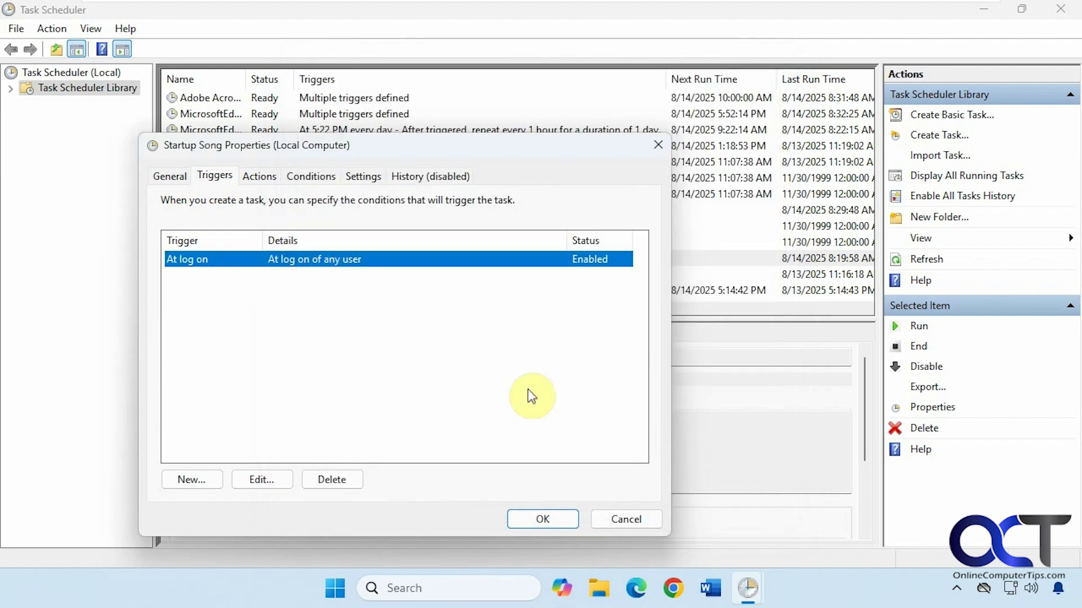
Step: Inspect the Start a program Song.mp3 action without changing it, then show the Conditions tab
{"action": "left_click", "coordinate": [260, 174]}
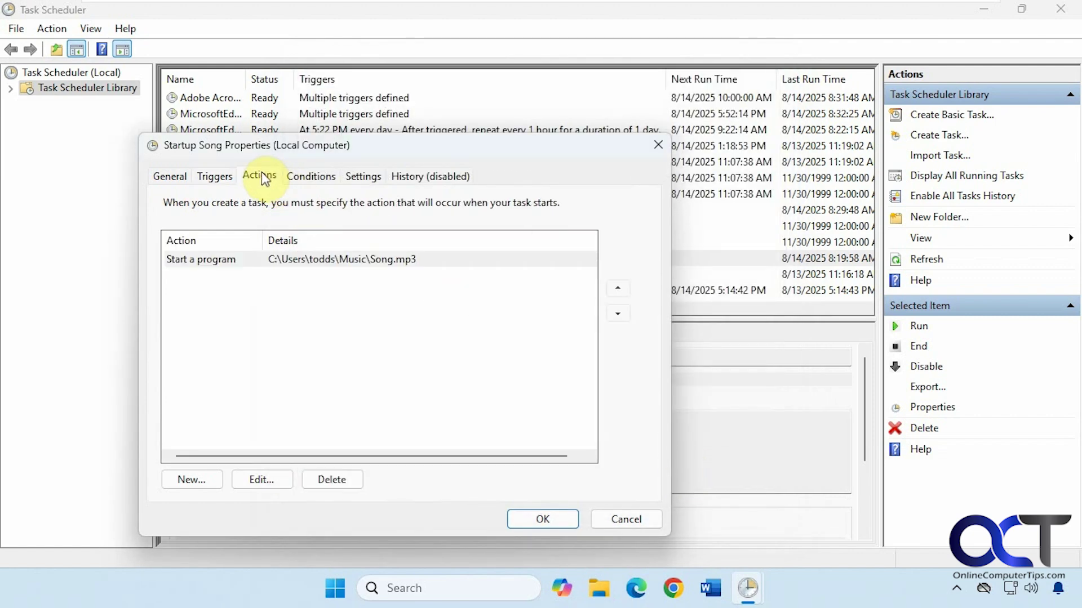
{"action": "left_click", "coordinate": [298, 263]}
{"action": "double_click", "coordinate": [298, 262]}
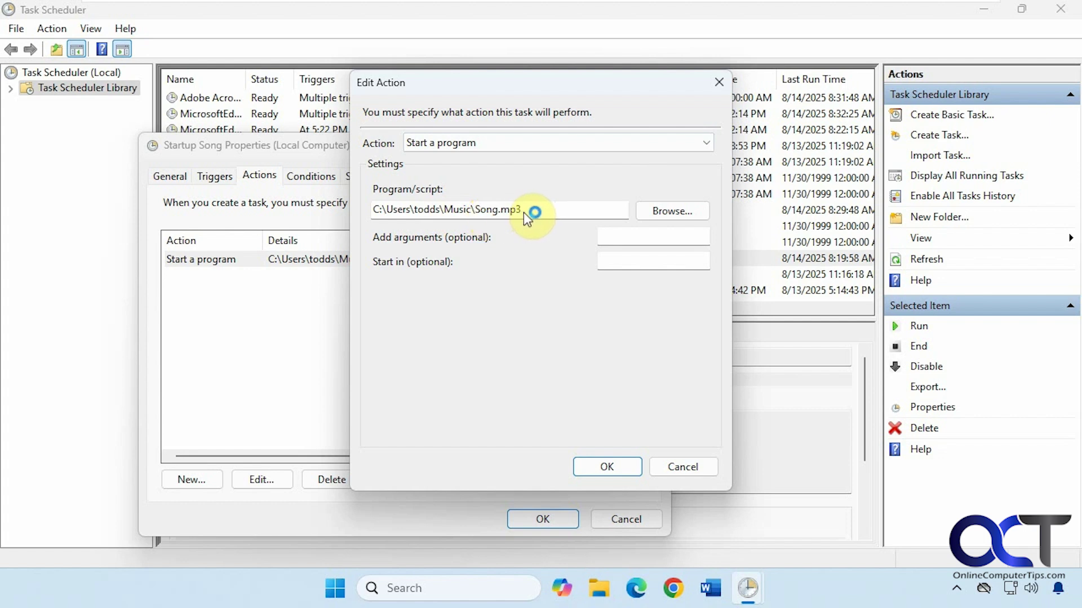
{"action": "left_click", "coordinate": [676, 462]}
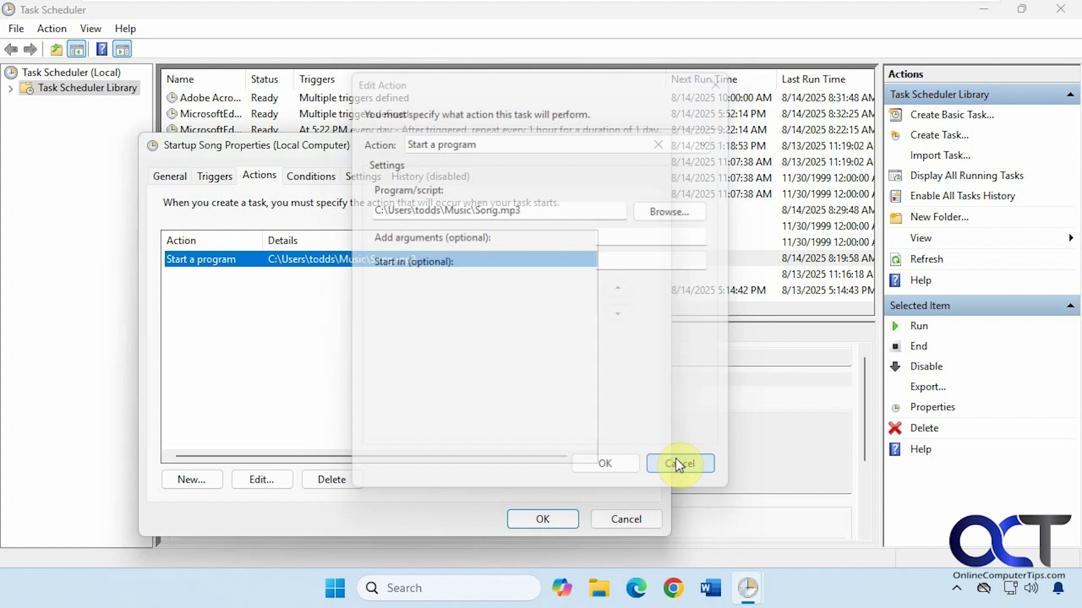
{"action": "left_click", "coordinate": [313, 176]}
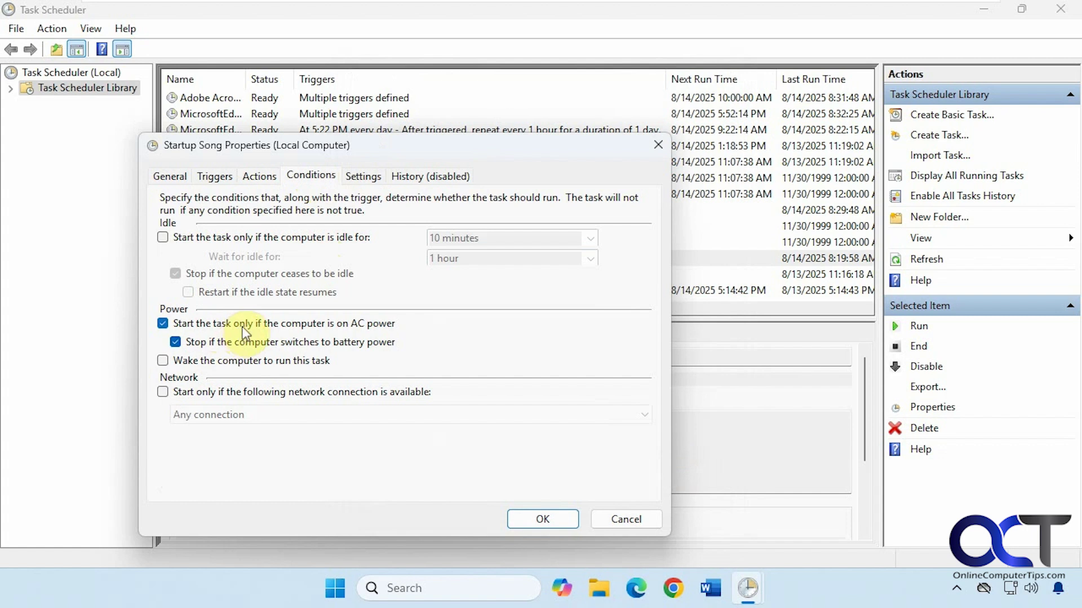
Step: Review the Startup Song task's Settings tab, then confirm its properties with OK
{"action": "left_click", "coordinate": [362, 177]}
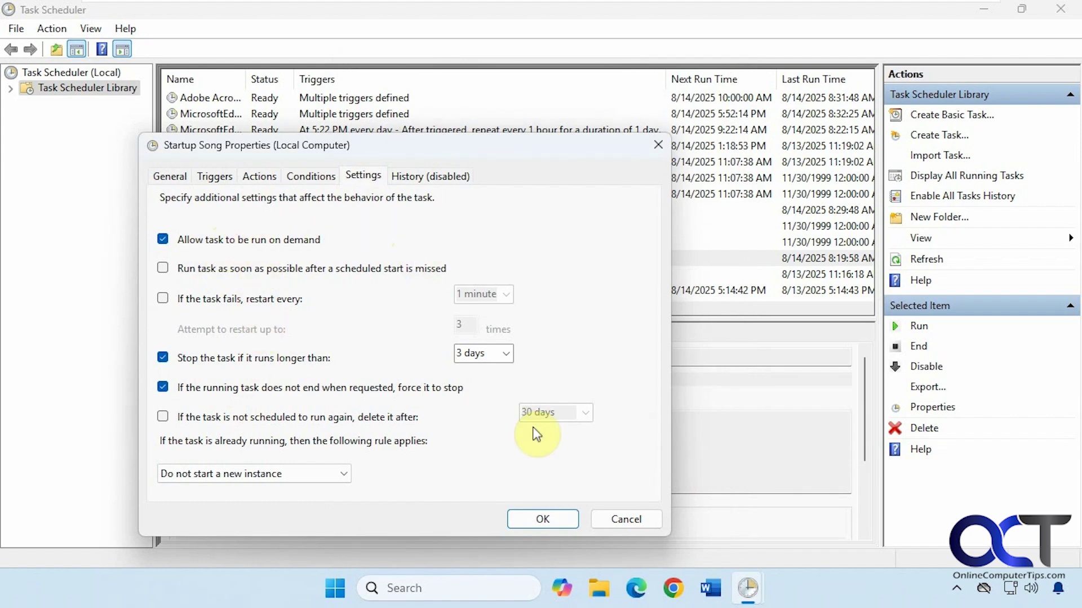
{"action": "left_click", "coordinate": [540, 519]}
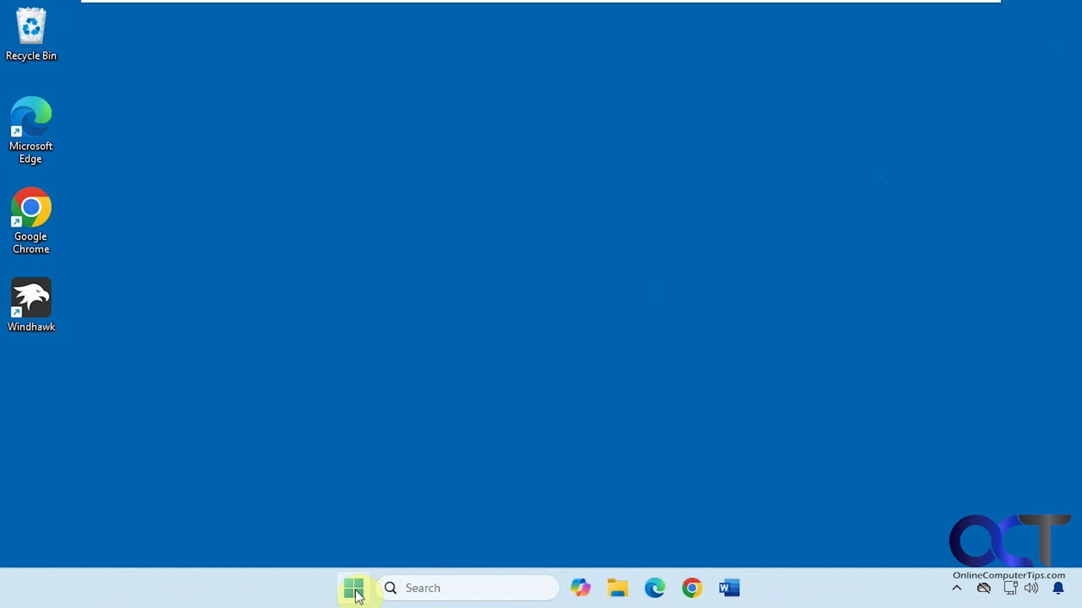
Step: Sign out through the Start menu's account options, then sign back in with the account PIN
{"action": "left_click", "coordinate": [354, 588]}
{"action": "left_click", "coordinate": [413, 544]}
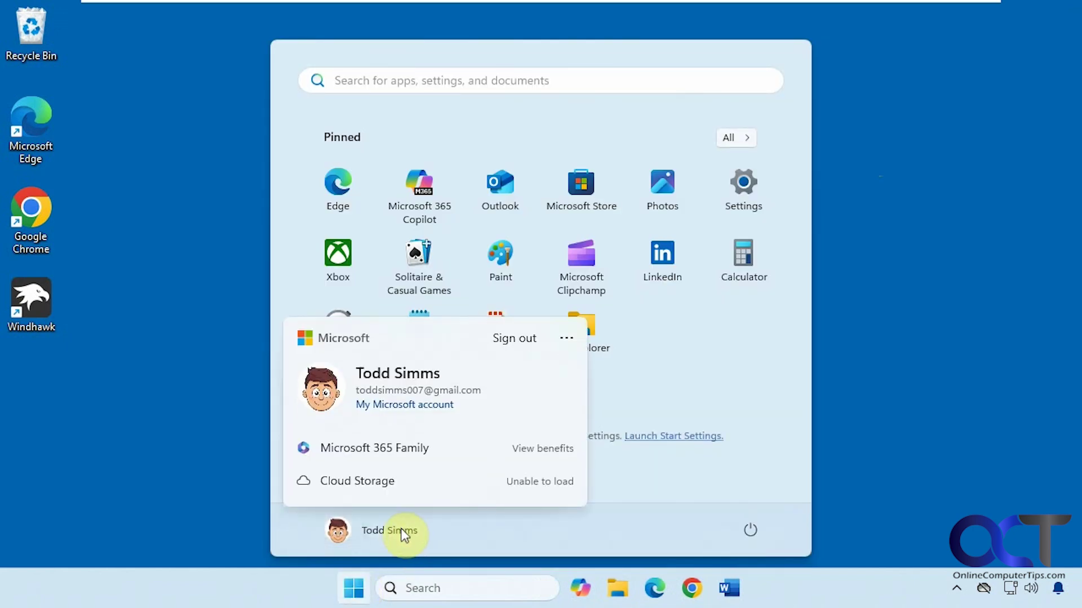
{"action": "left_click", "coordinate": [519, 337]}
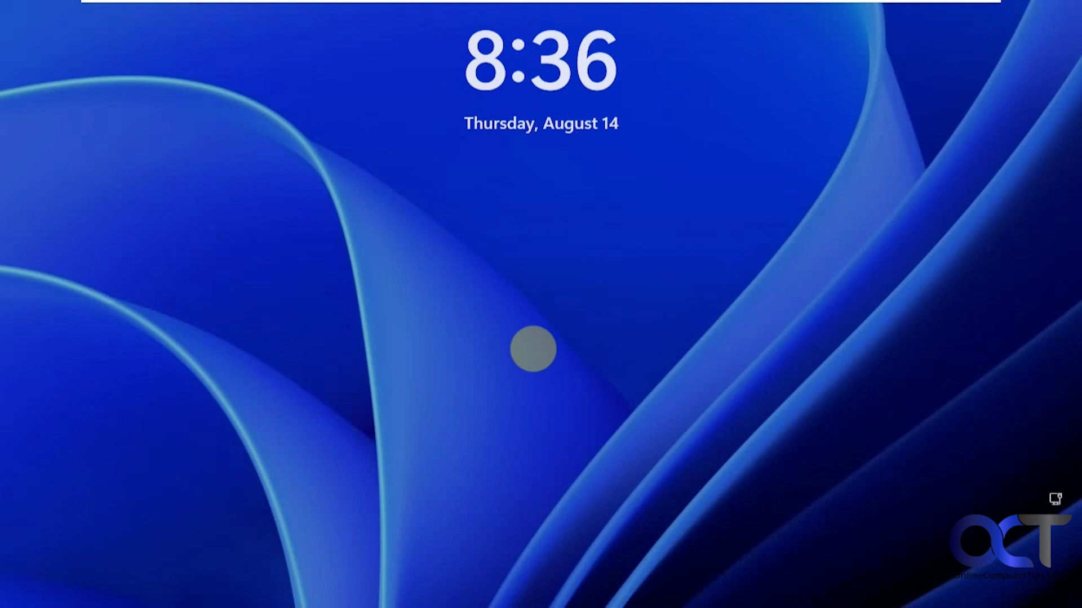
{"action": "left_click", "coordinate": [532, 349]}
{"action": "type", "text": "1234"}
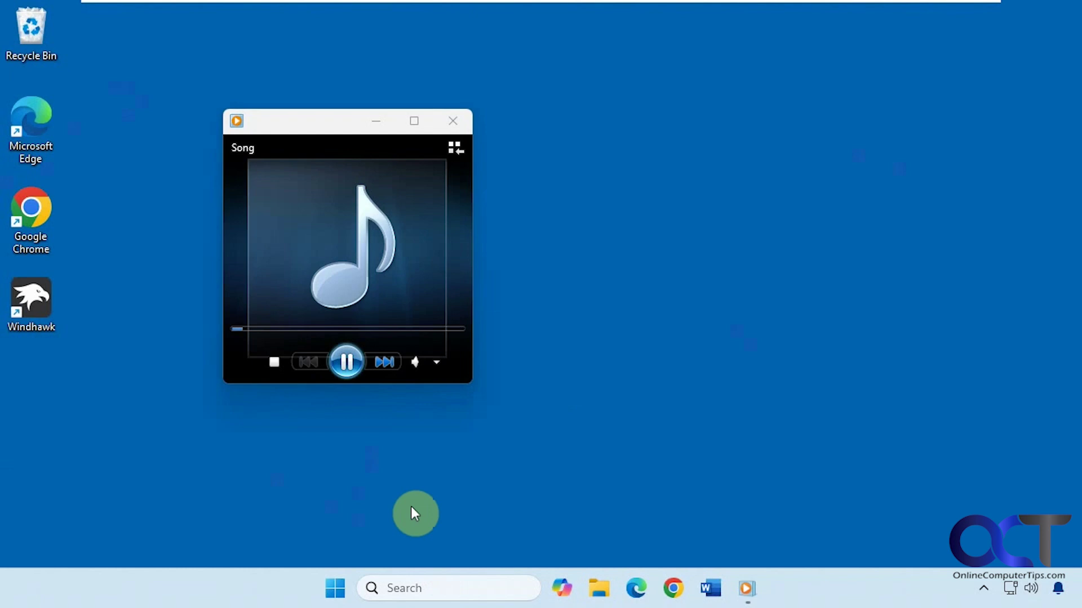
Step: Pause Song in Windows Media Player, keeping the player open, and show the Start menu
{"action": "left_click", "coordinate": [346, 361]}
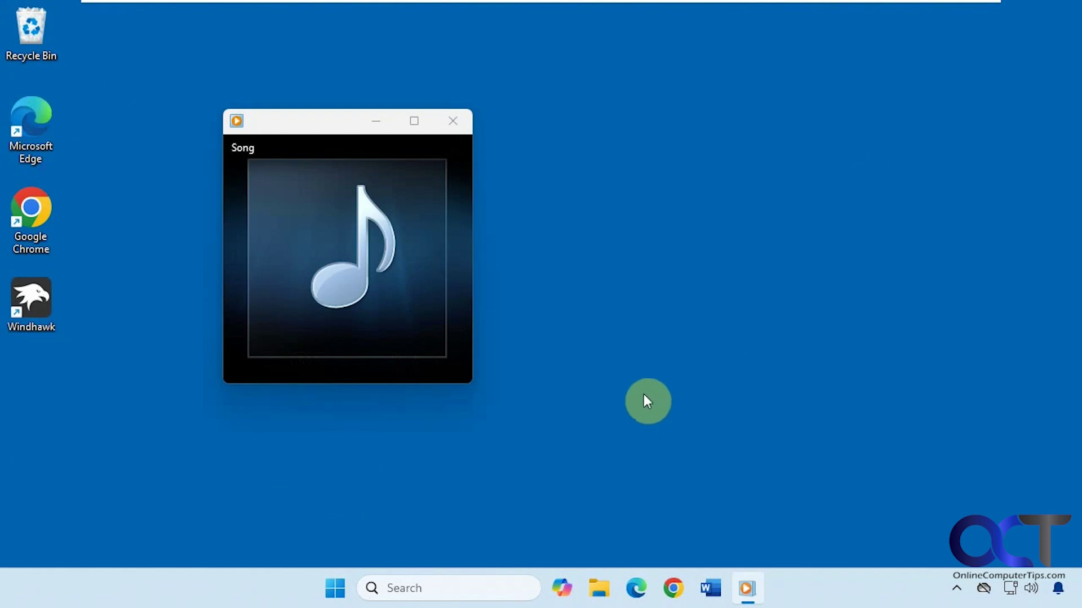
{"action": "left_click", "coordinate": [335, 586]}
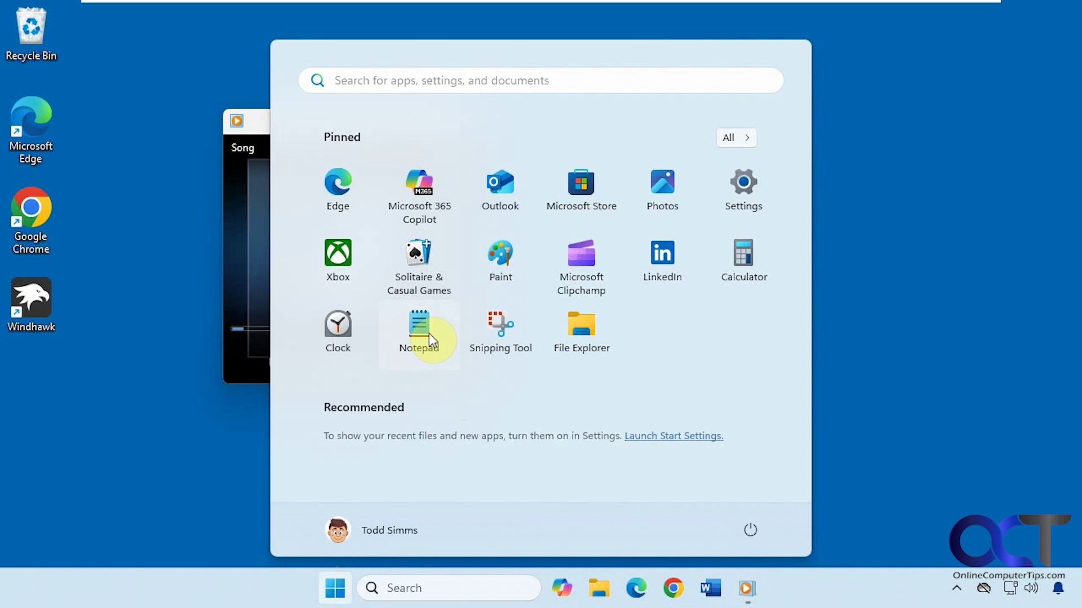
Step: Launch pinned Notepad showing the wmplayer.exe Song.mp3 and Startup folder notes, with text deselected
{"action": "left_click", "coordinate": [429, 332]}
{"action": "left_click", "coordinate": [654, 220]}
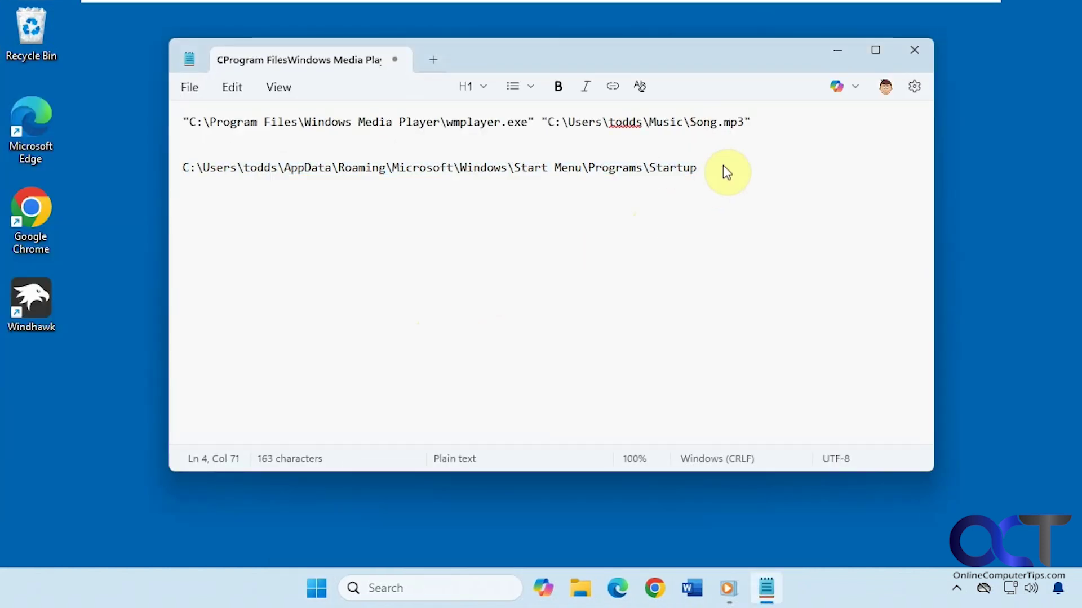